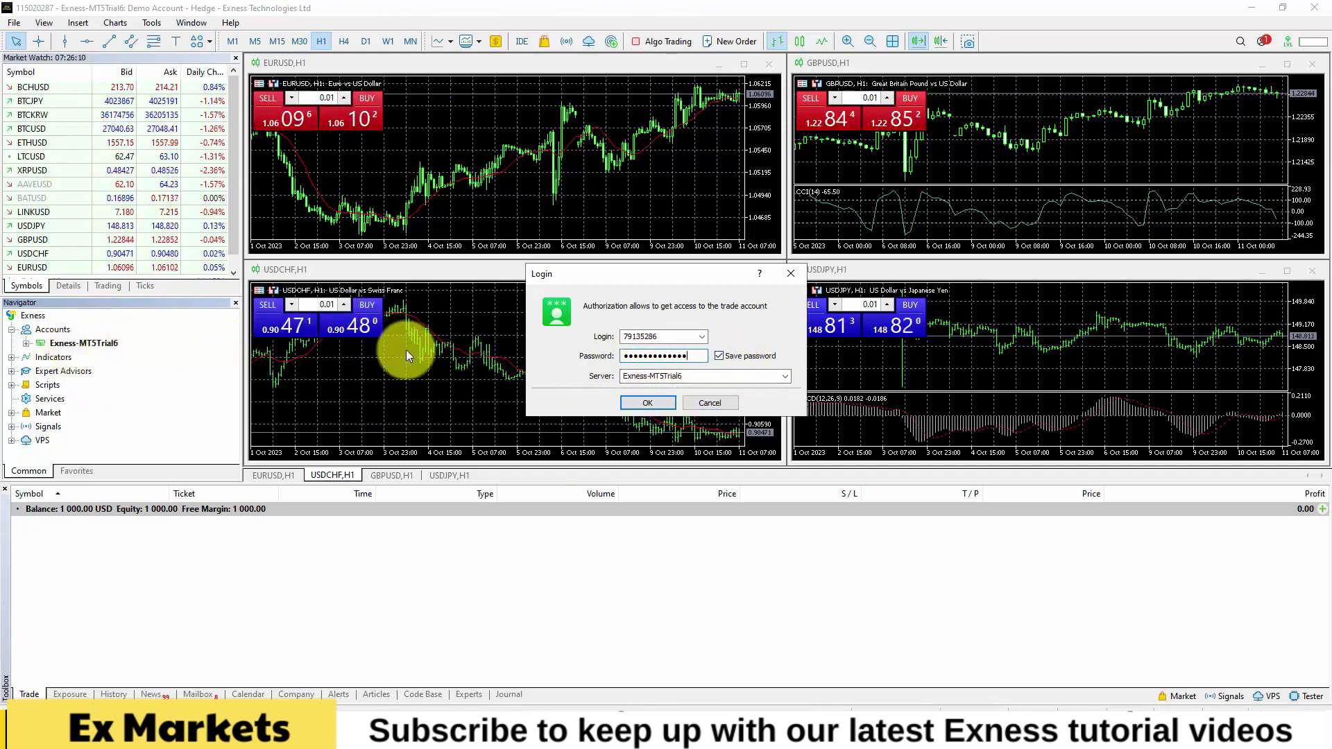
Copy the server name from the web account information and set the login server to Exness-MT5Trial8.
{"action": "left_click", "coordinate": [643, 402]}
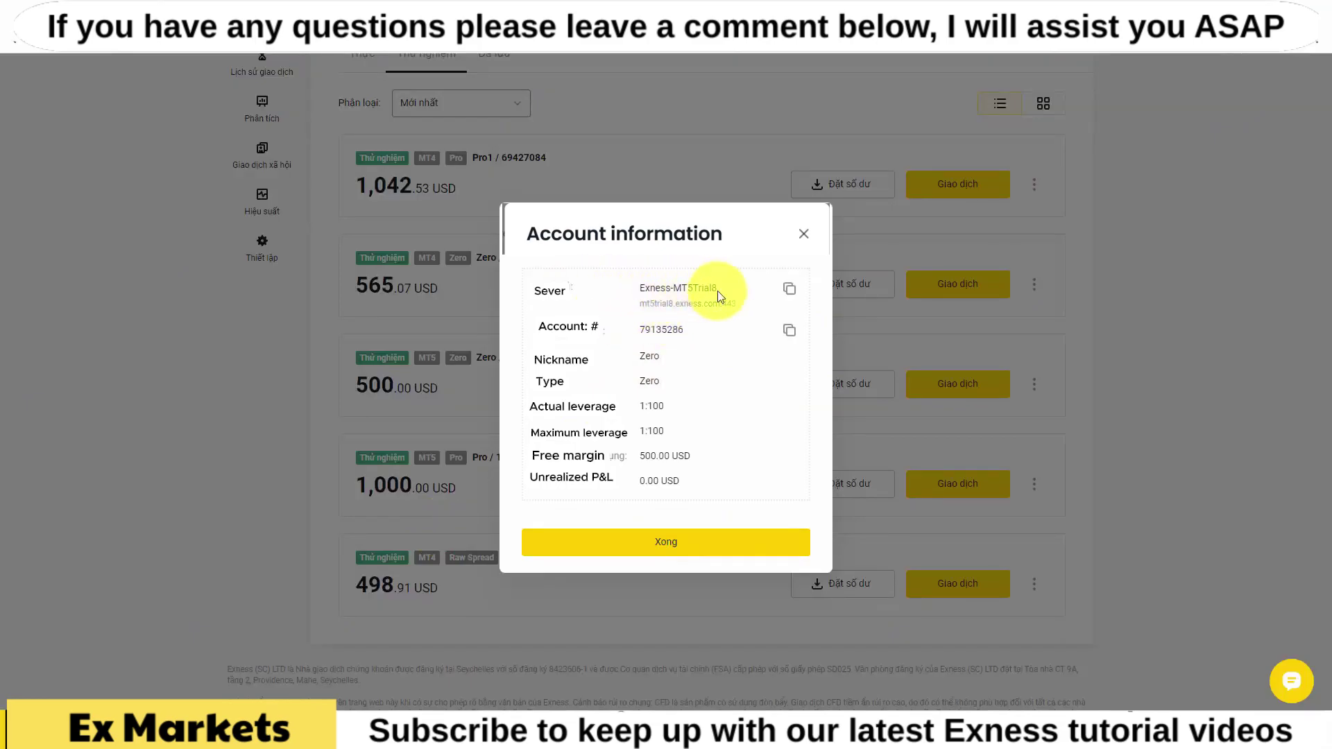
{"action": "left_click", "coordinate": [788, 289]}
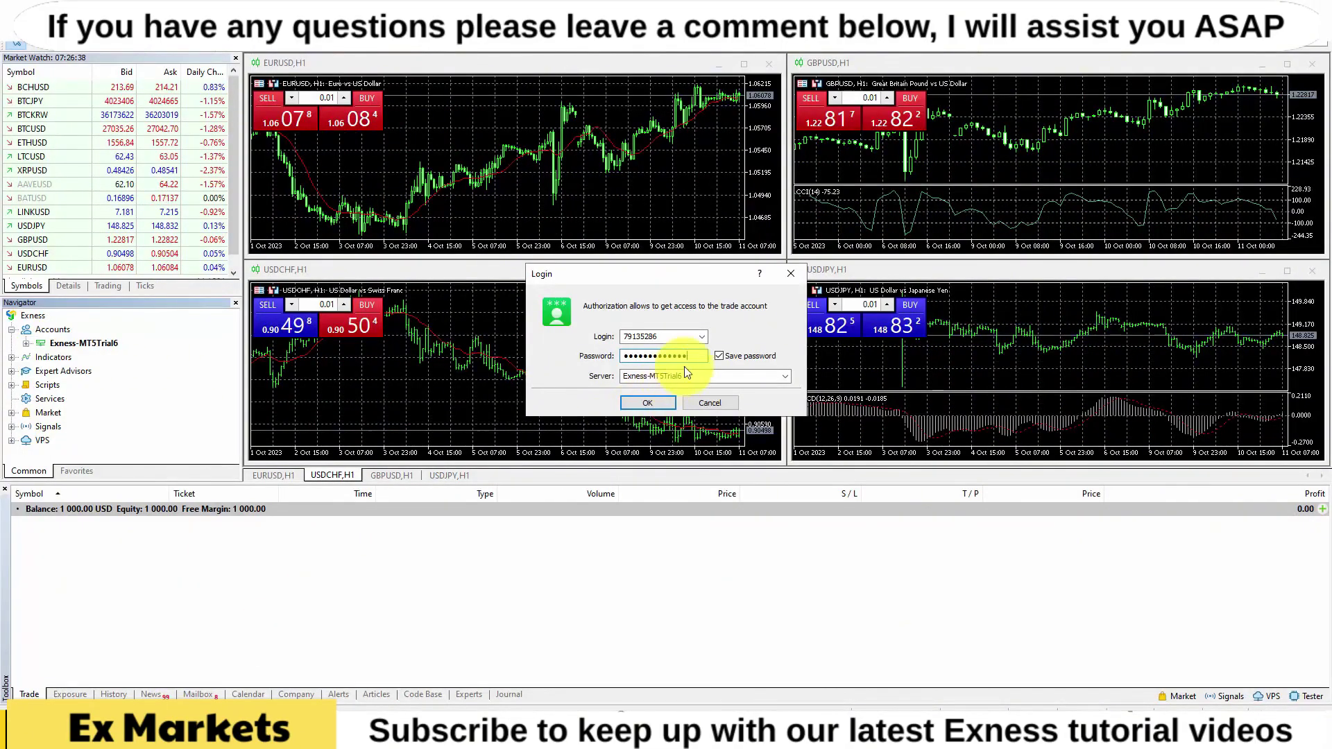
{"action": "left_click_drag", "start_coordinate": [685, 375], "coordinate": [625, 376]}
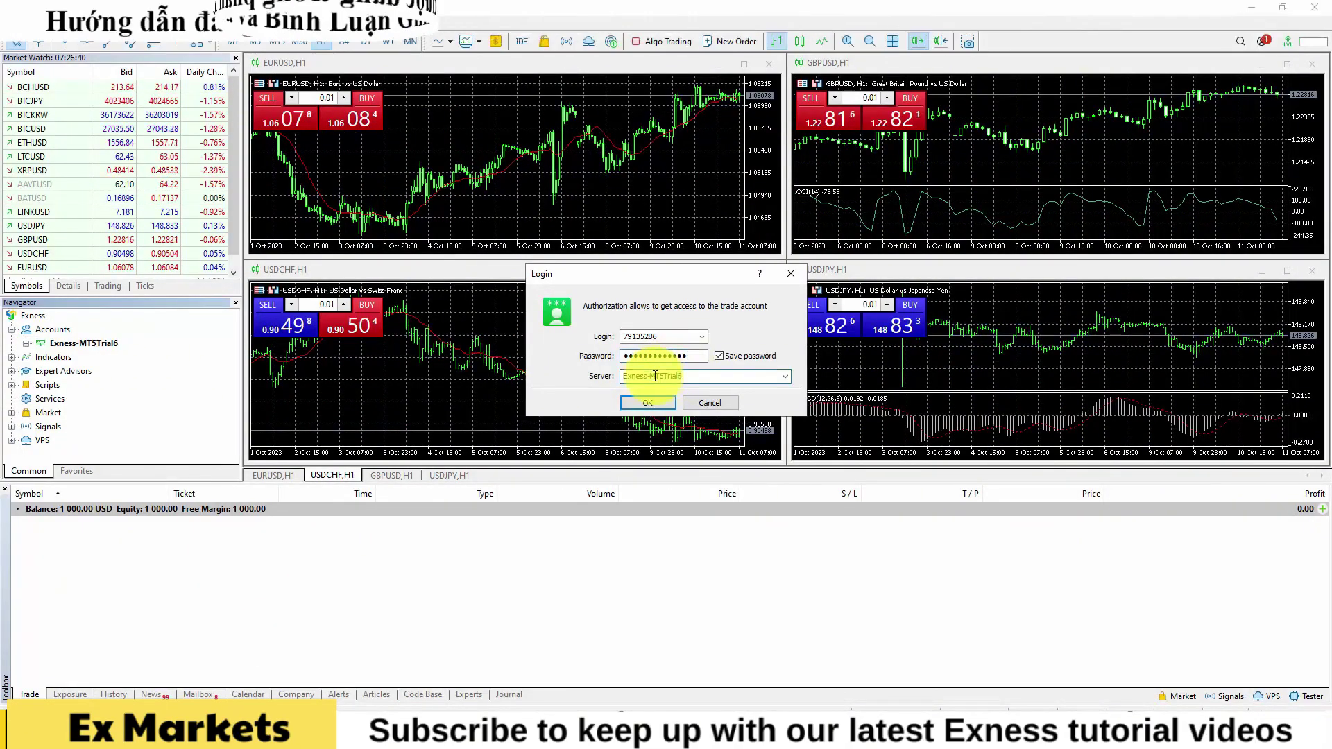
{"action": "right_click", "coordinate": [633, 376]}
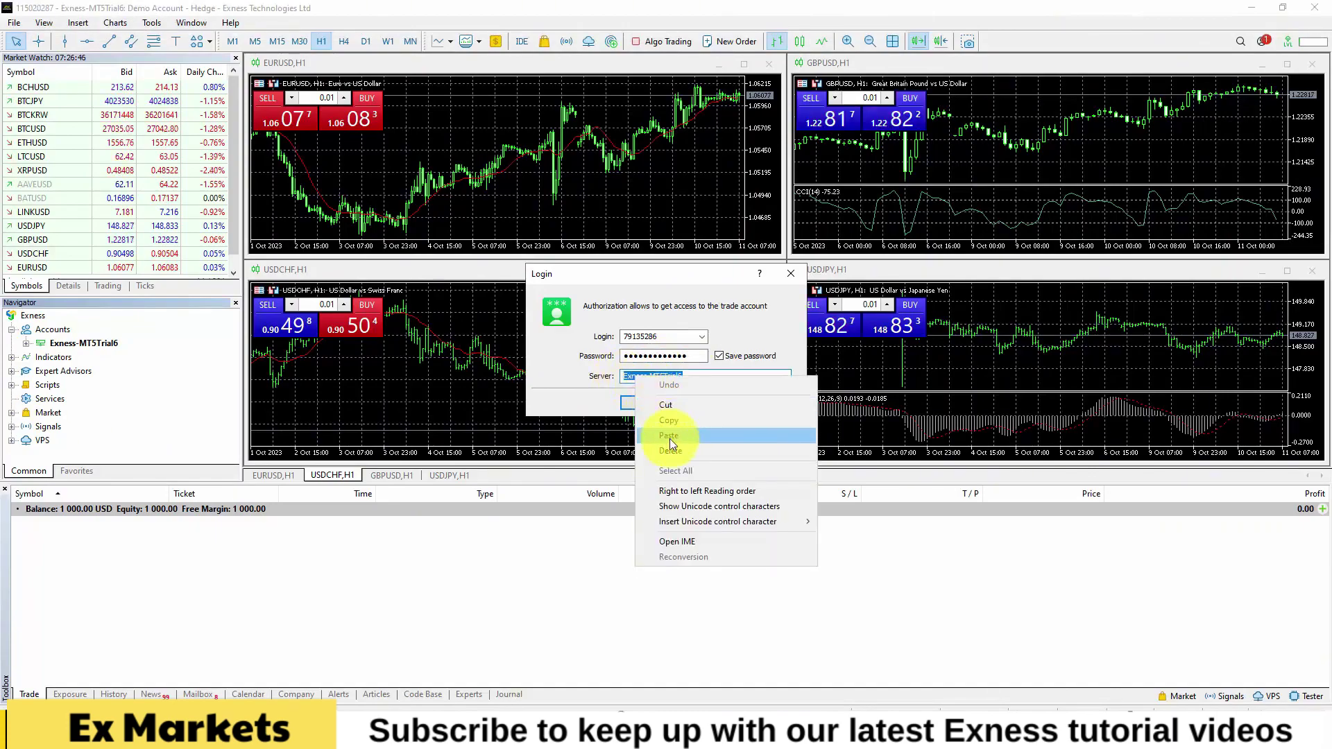
{"action": "left_click", "coordinate": [669, 437]}
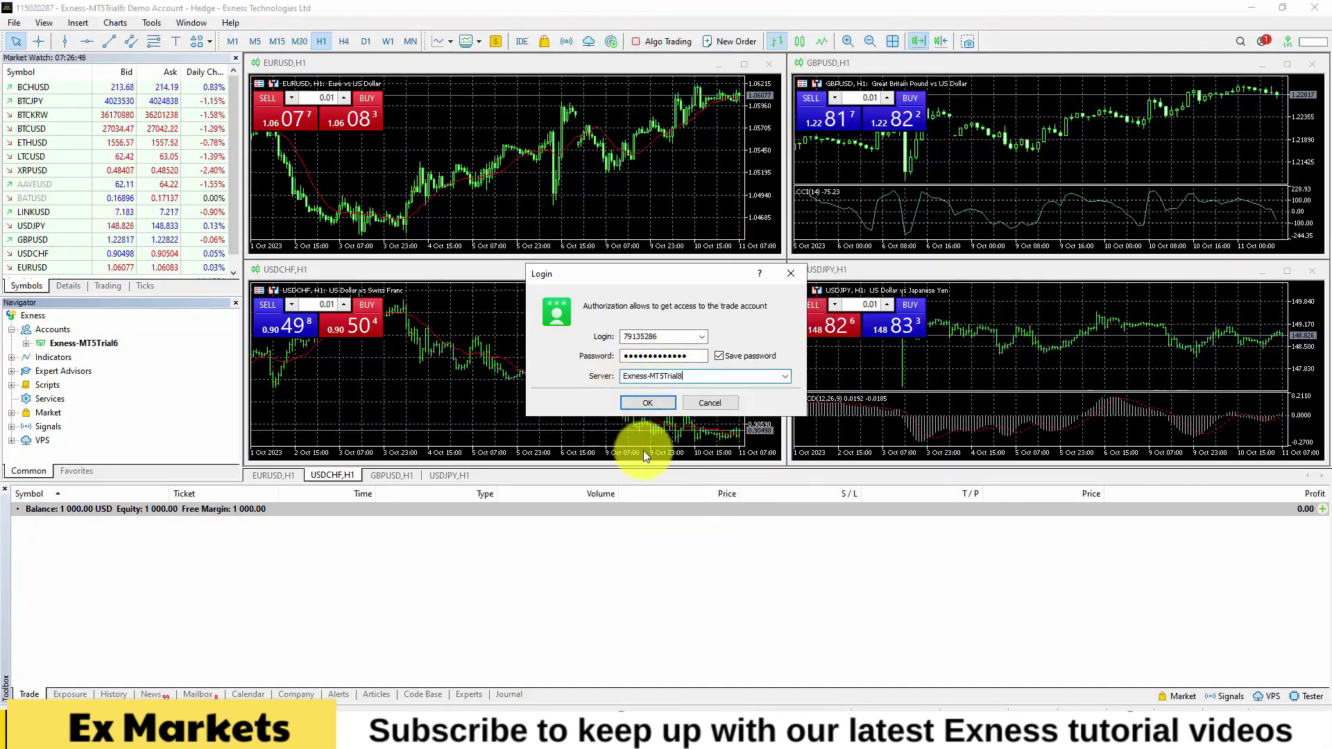
Log in to the trading account on Exness-MT5Trial8 after checking the server list, and show the account's trade balance.
{"action": "left_click", "coordinate": [786, 376]}
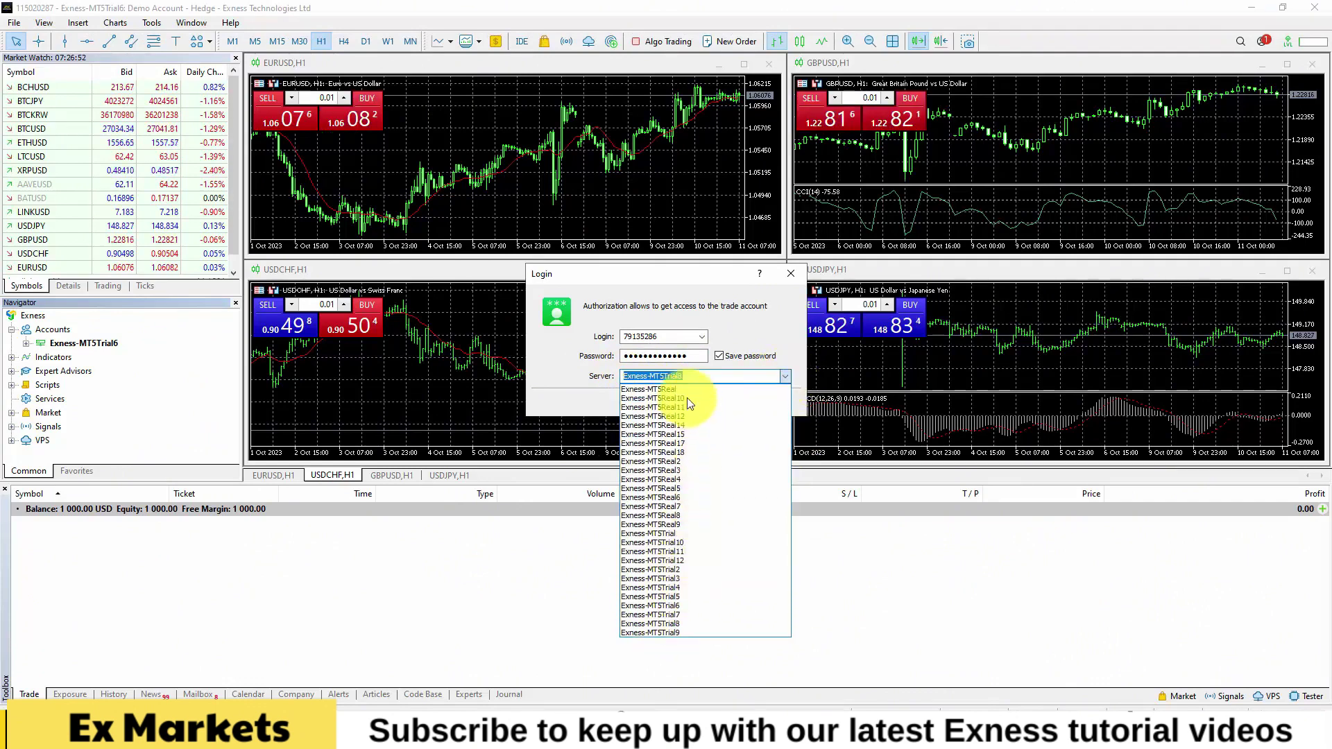
{"action": "left_click", "coordinate": [757, 329]}
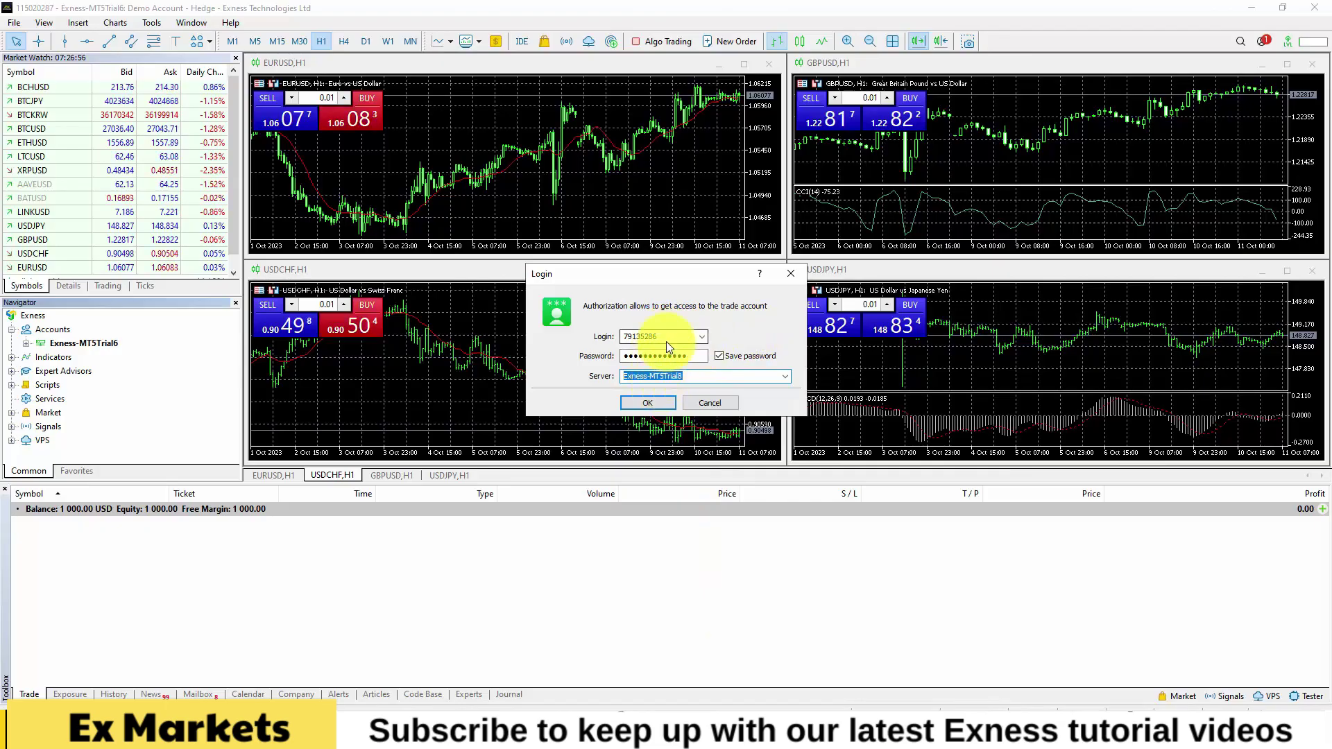
{"action": "left_click", "coordinate": [664, 408]}
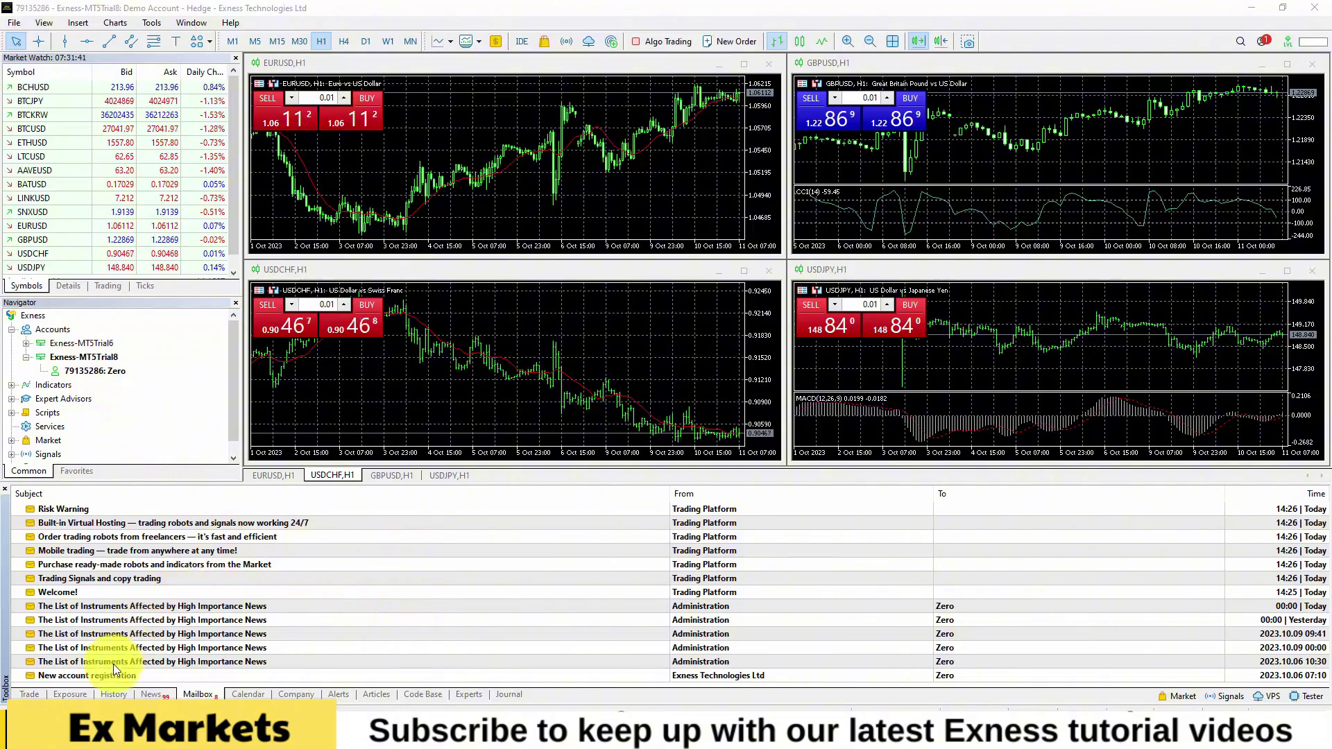
{"action": "left_click", "coordinate": [27, 695]}
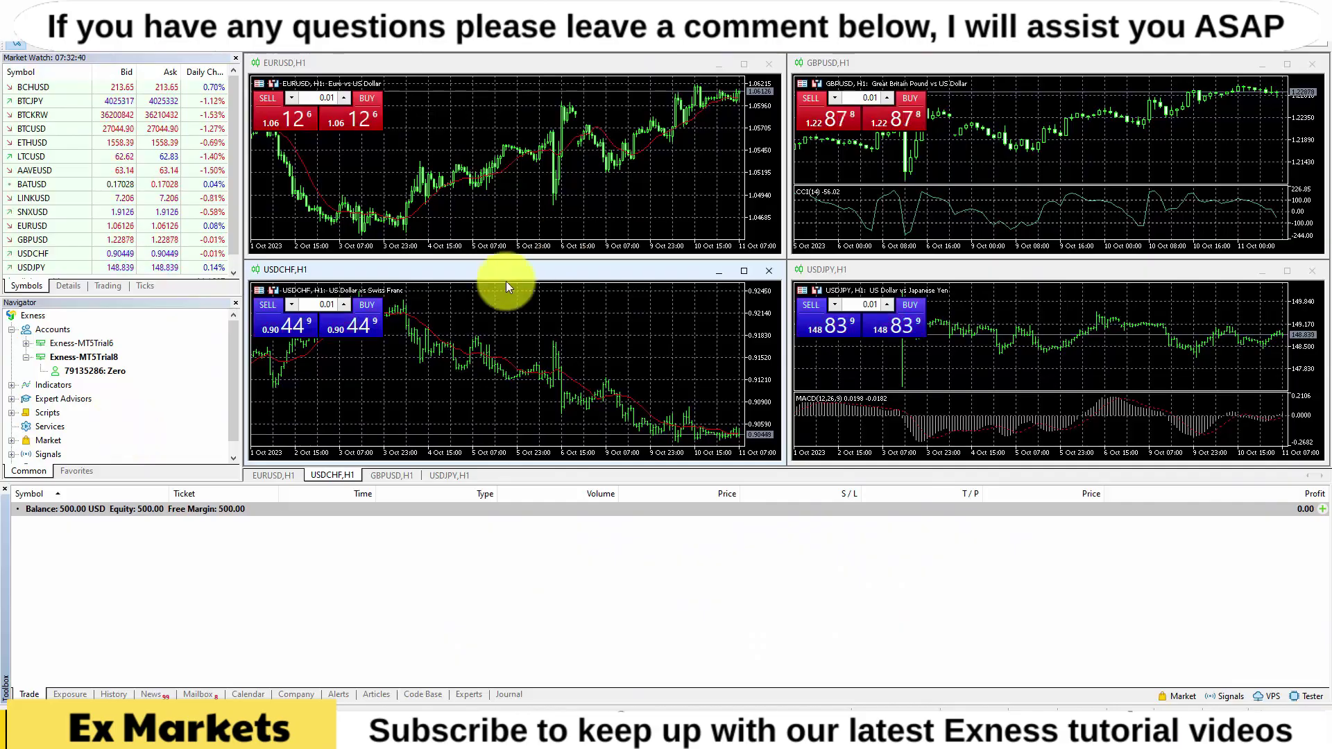
Maximize the EURUSD chart and give it more room by shrinking the Toolbox, Market Watch and Navigator.
{"action": "left_click", "coordinate": [743, 63]}
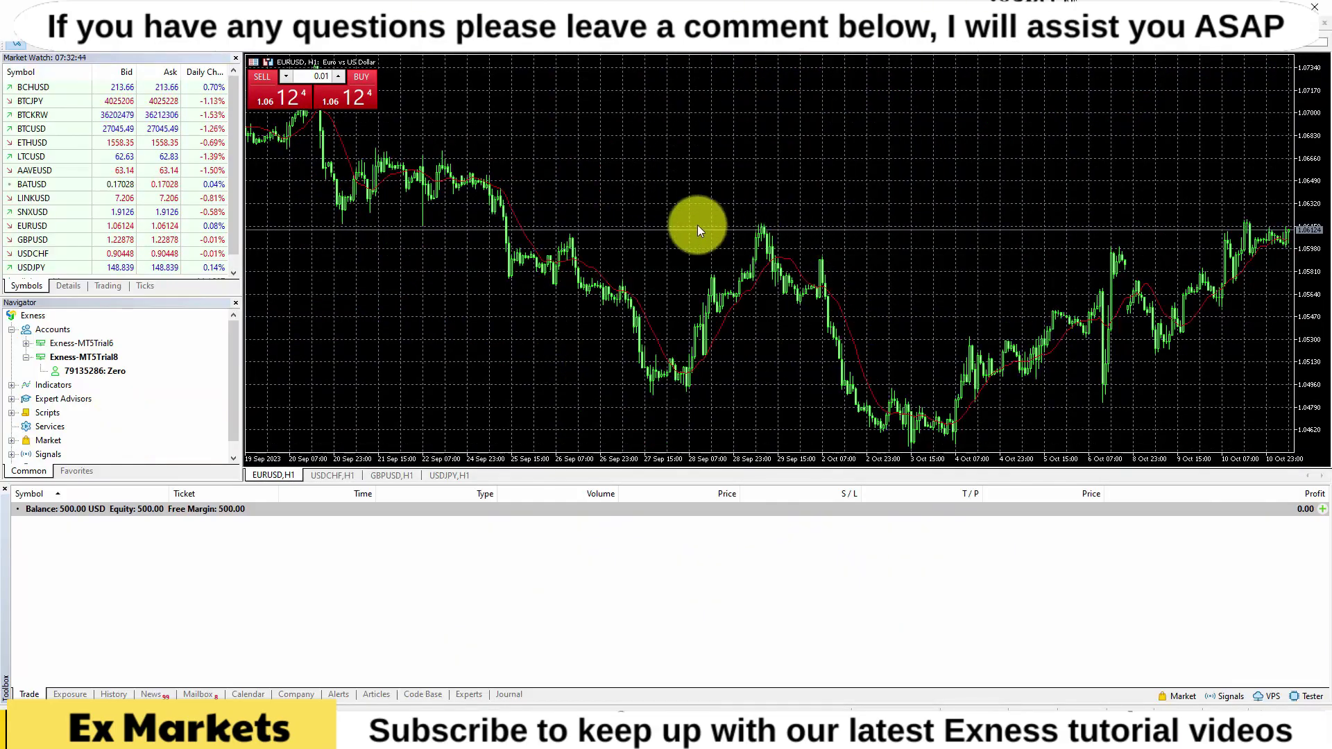
{"action": "left_click_drag", "start_coordinate": [590, 528], "coordinate": [553, 633]}
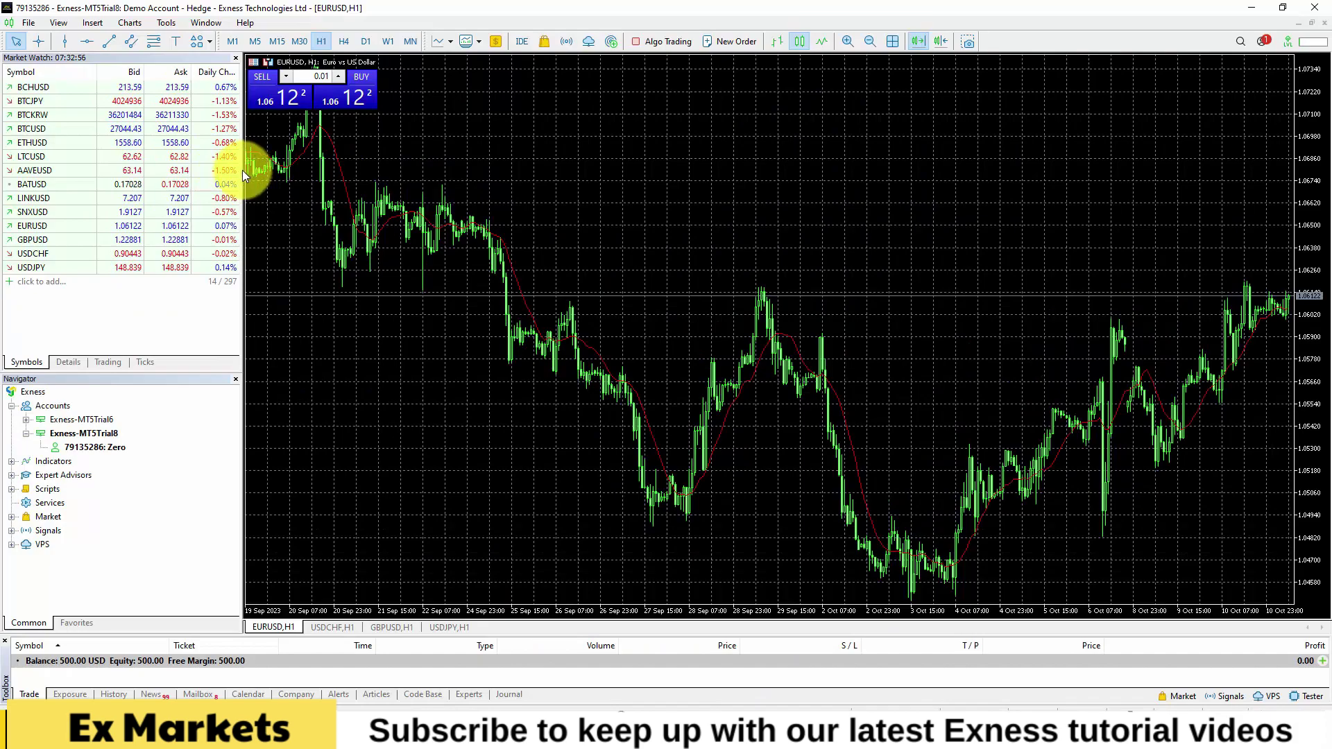
{"action": "left_click_drag", "start_coordinate": [242, 172], "coordinate": [99, 201]}
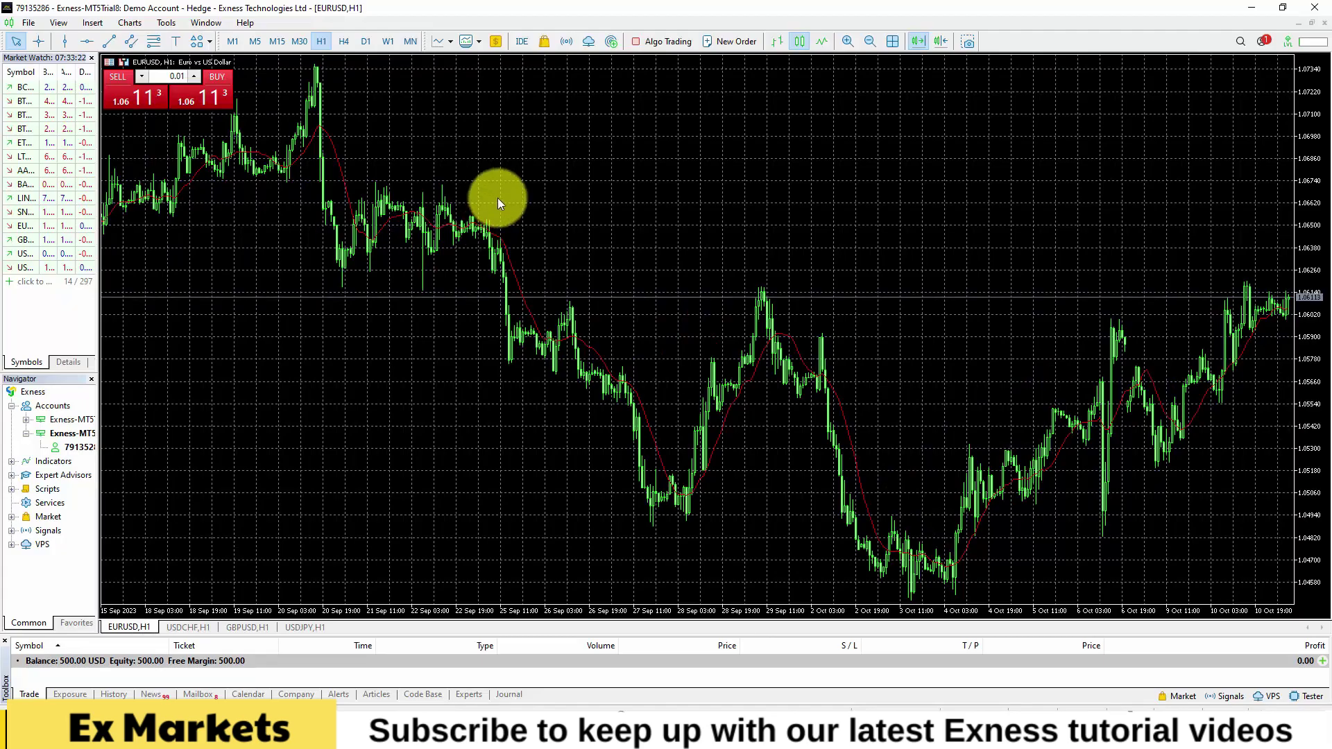
Float the Line Studies, Timeframes and Standard toolbars over the chart and switch EURUSD to the H4 timeframe.
{"action": "left_click_drag", "start_coordinate": [5, 44], "coordinate": [368, 163]}
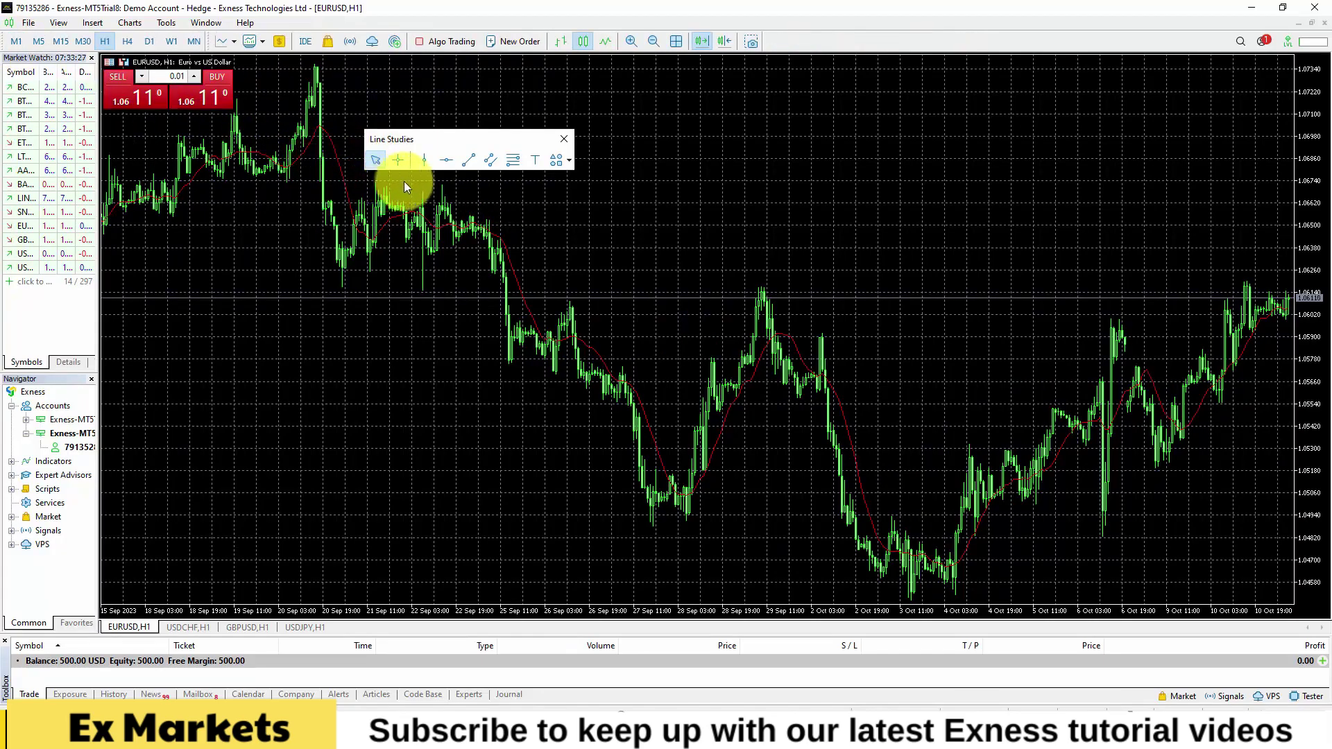
{"action": "left_click_drag", "start_coordinate": [5, 44], "coordinate": [655, 161]}
{"action": "left_click_drag", "start_coordinate": [10, 44], "coordinate": [476, 276]}
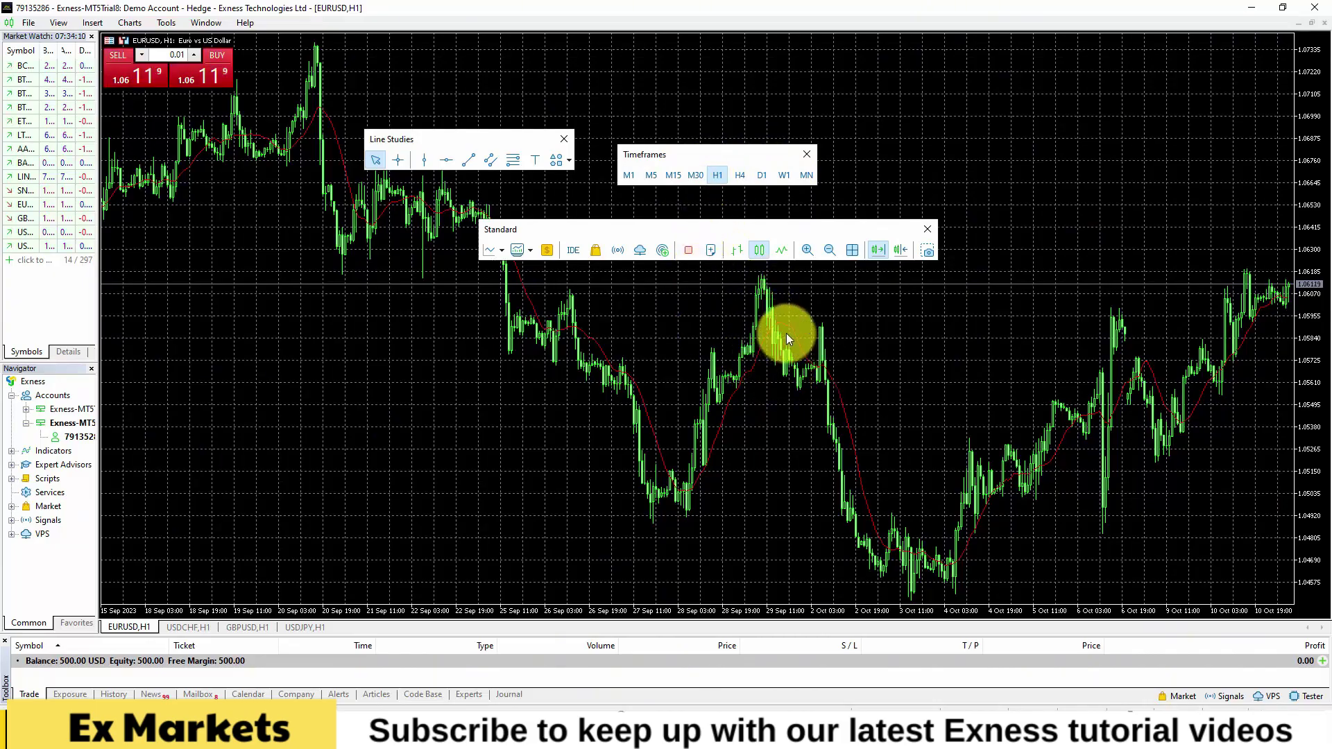
{"action": "left_click", "coordinate": [741, 175]}
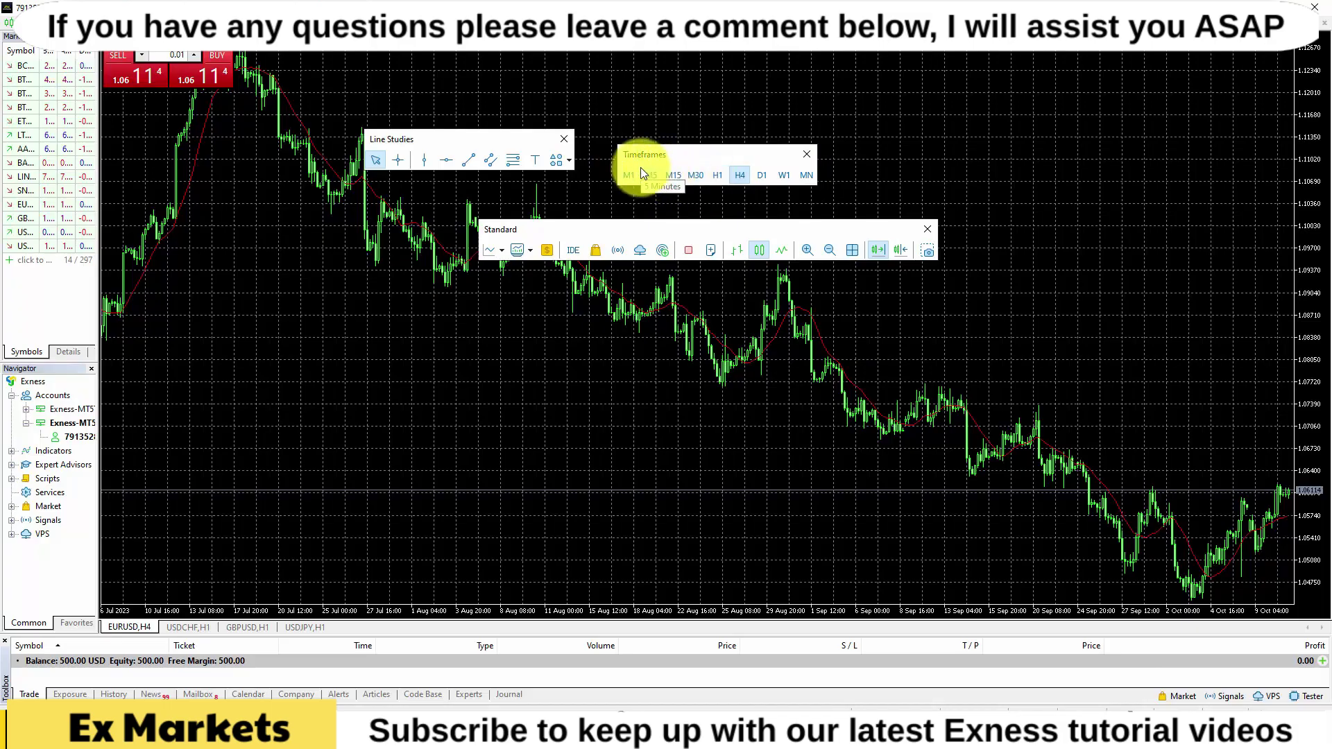
Try adding a 2 Hours button between 1 Hour and 4 Hours on the Timeframes toolbar, and remove it again.
{"action": "right_click", "coordinate": [684, 176]}
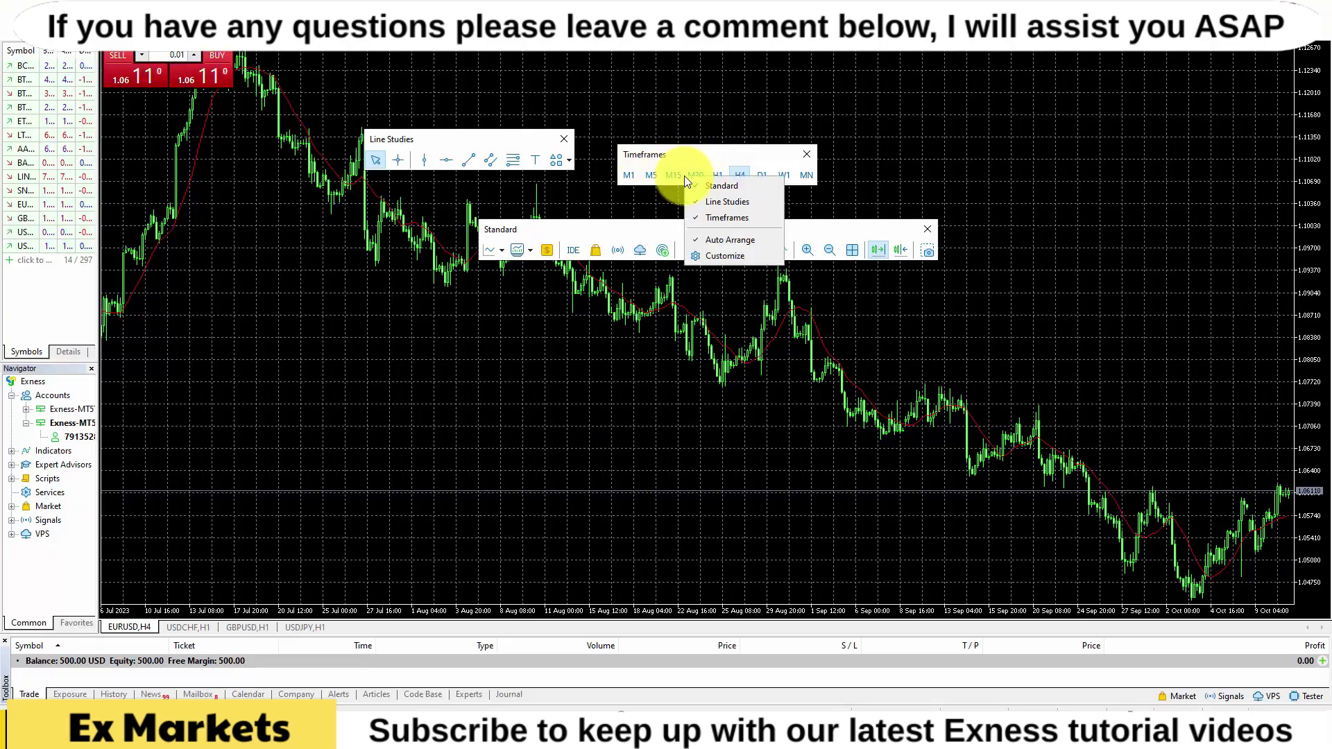
{"action": "left_click", "coordinate": [726, 260]}
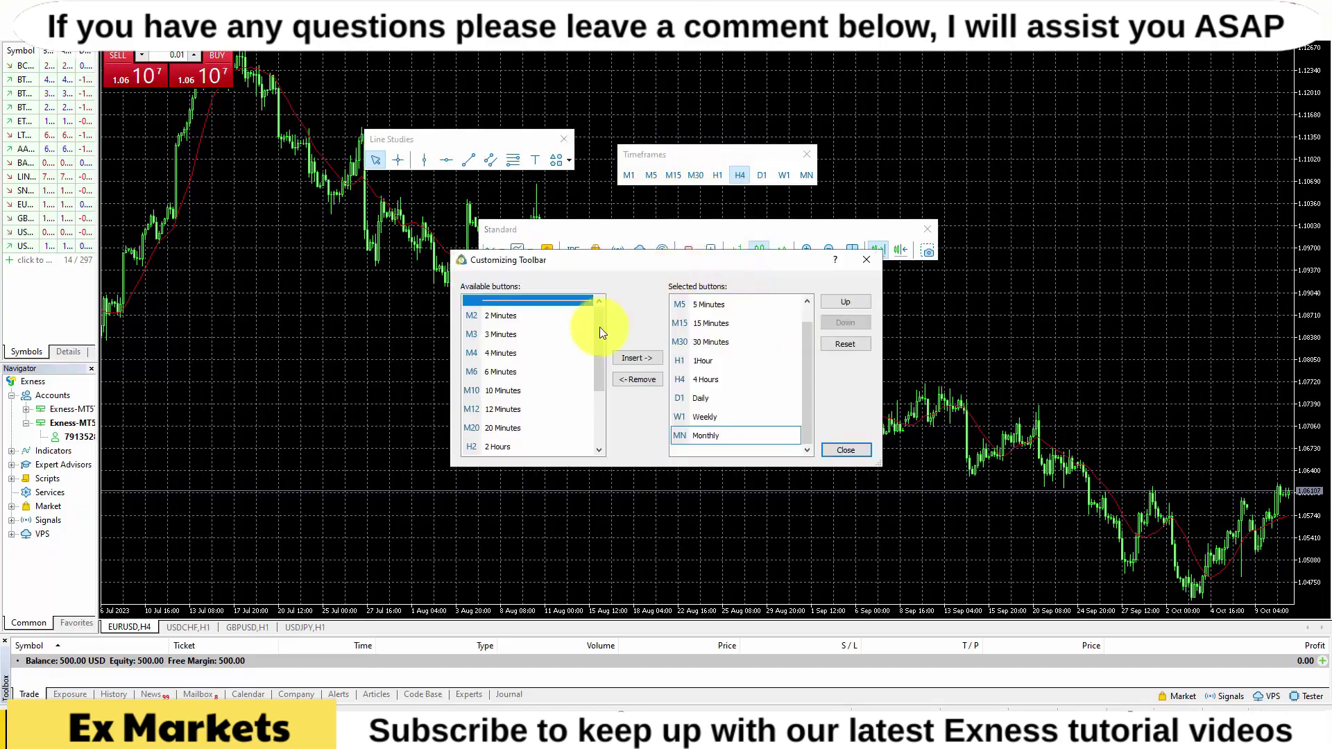
{"action": "left_click_drag", "start_coordinate": [601, 326], "coordinate": [600, 389]}
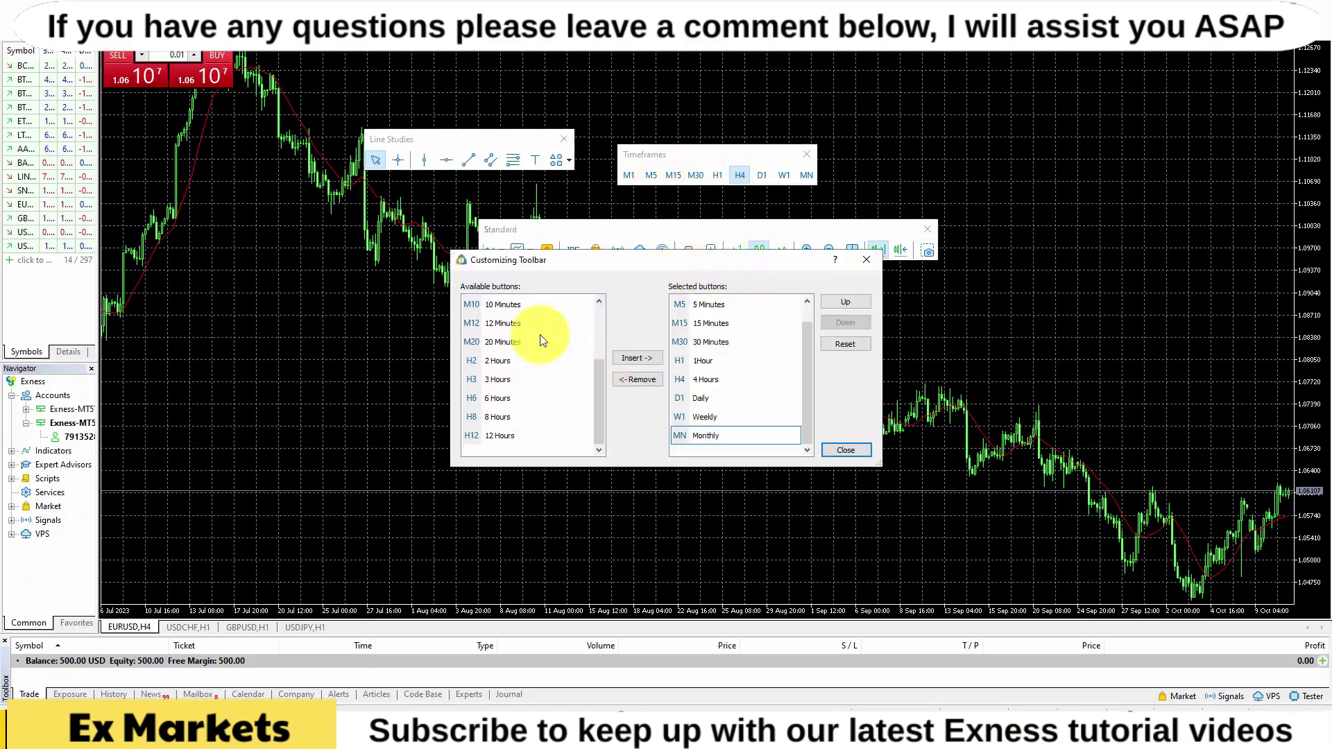
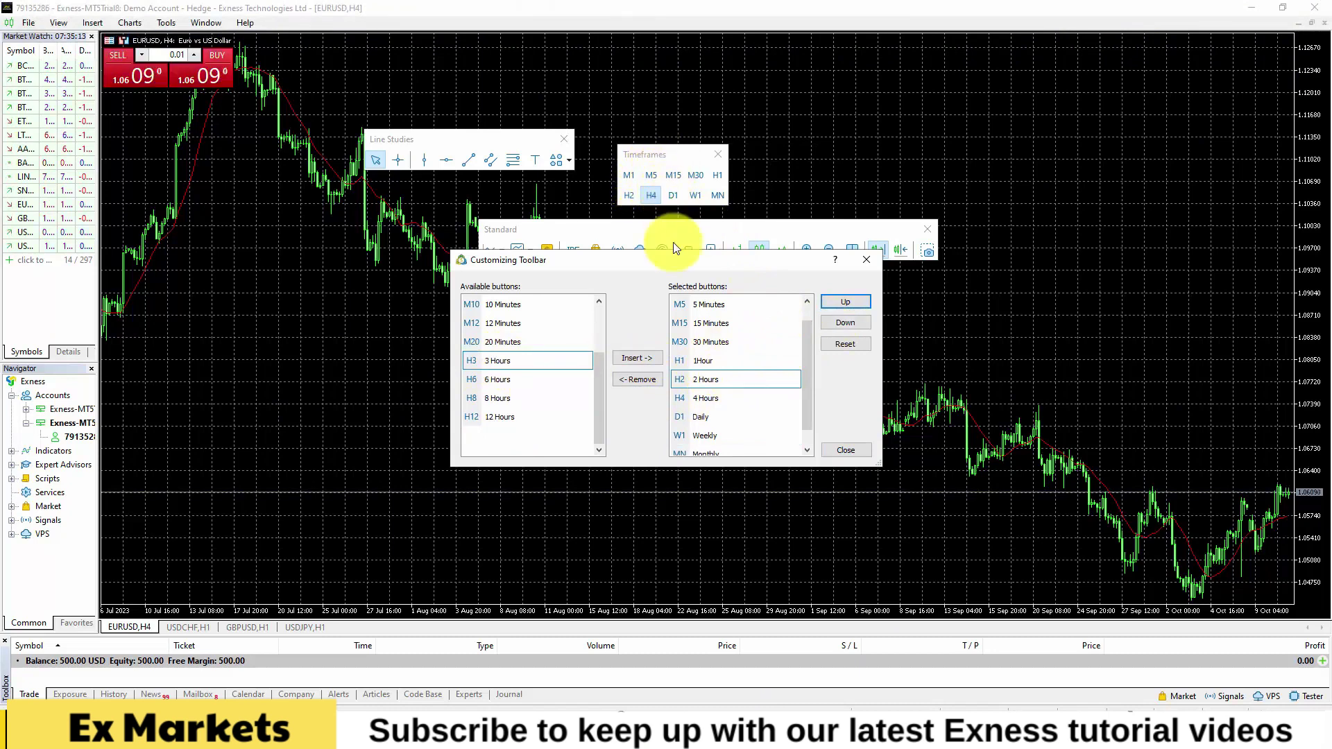
{"action": "left_click", "coordinate": [705, 383]}
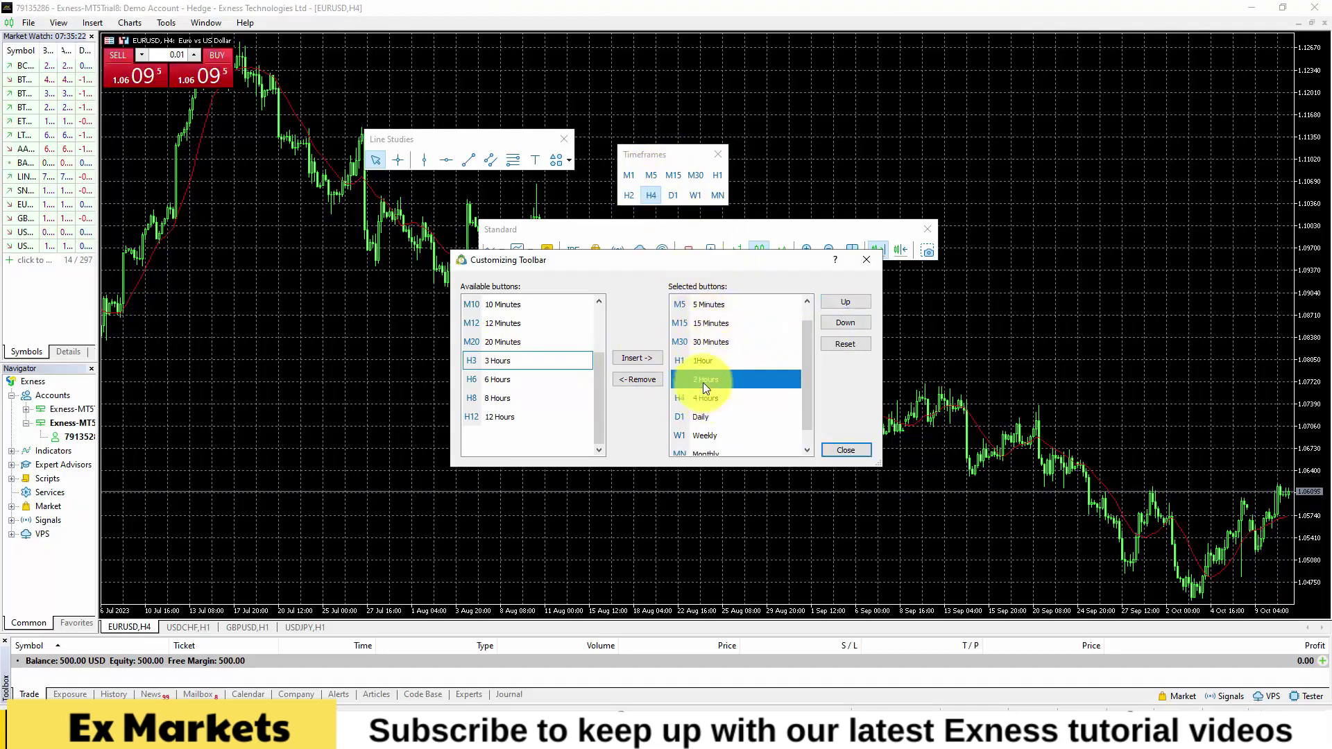
{"action": "left_click", "coordinate": [644, 379]}
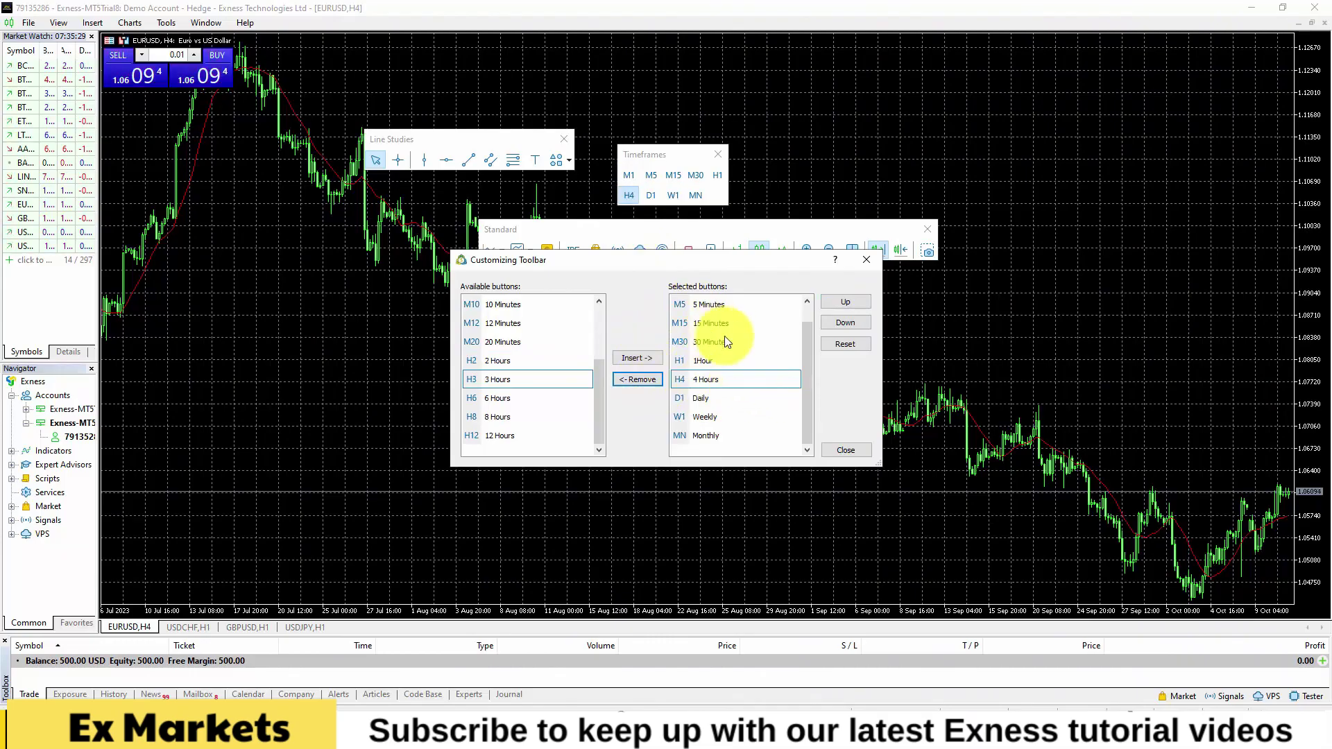
{"action": "left_click", "coordinate": [846, 450]}
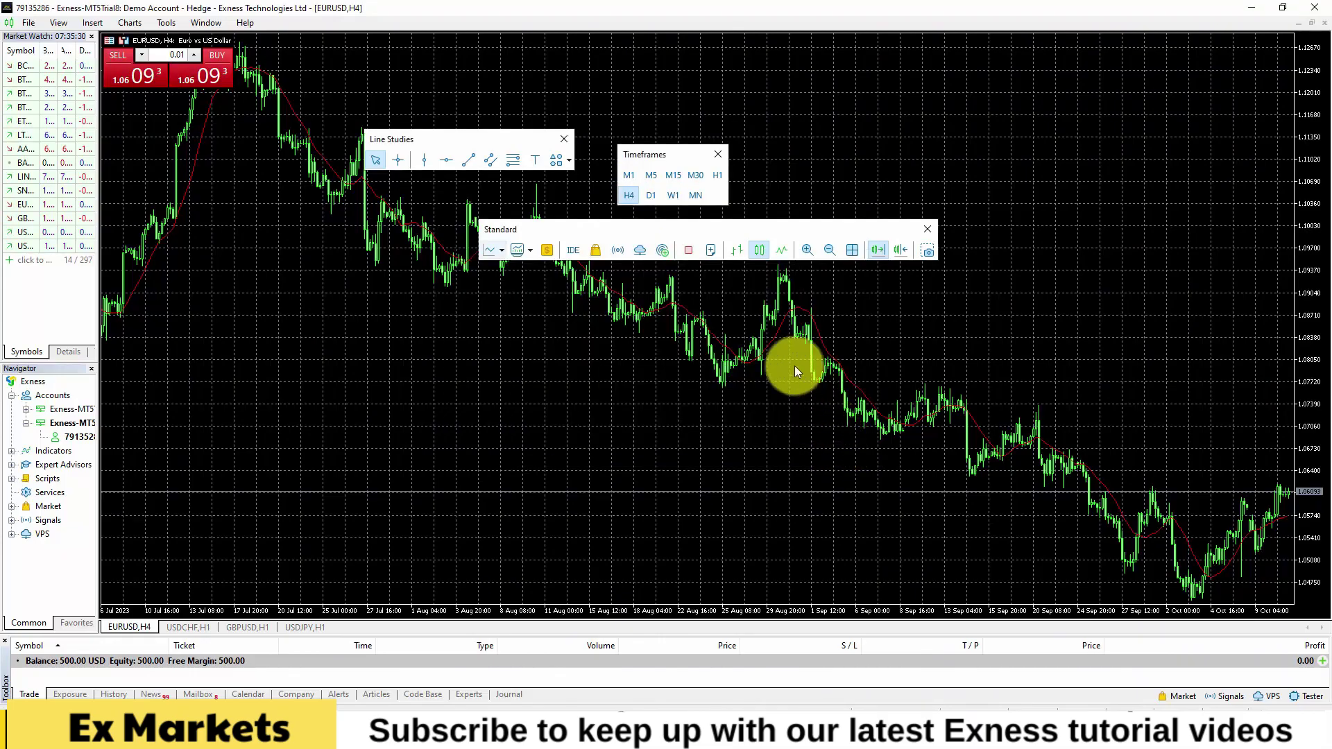
Move the floating Standard toolbar up beside Line Studies, and open the EURUSD order window for viewing, closing it without trading.
{"action": "left_click_drag", "start_coordinate": [686, 238], "coordinate": [675, 151]}
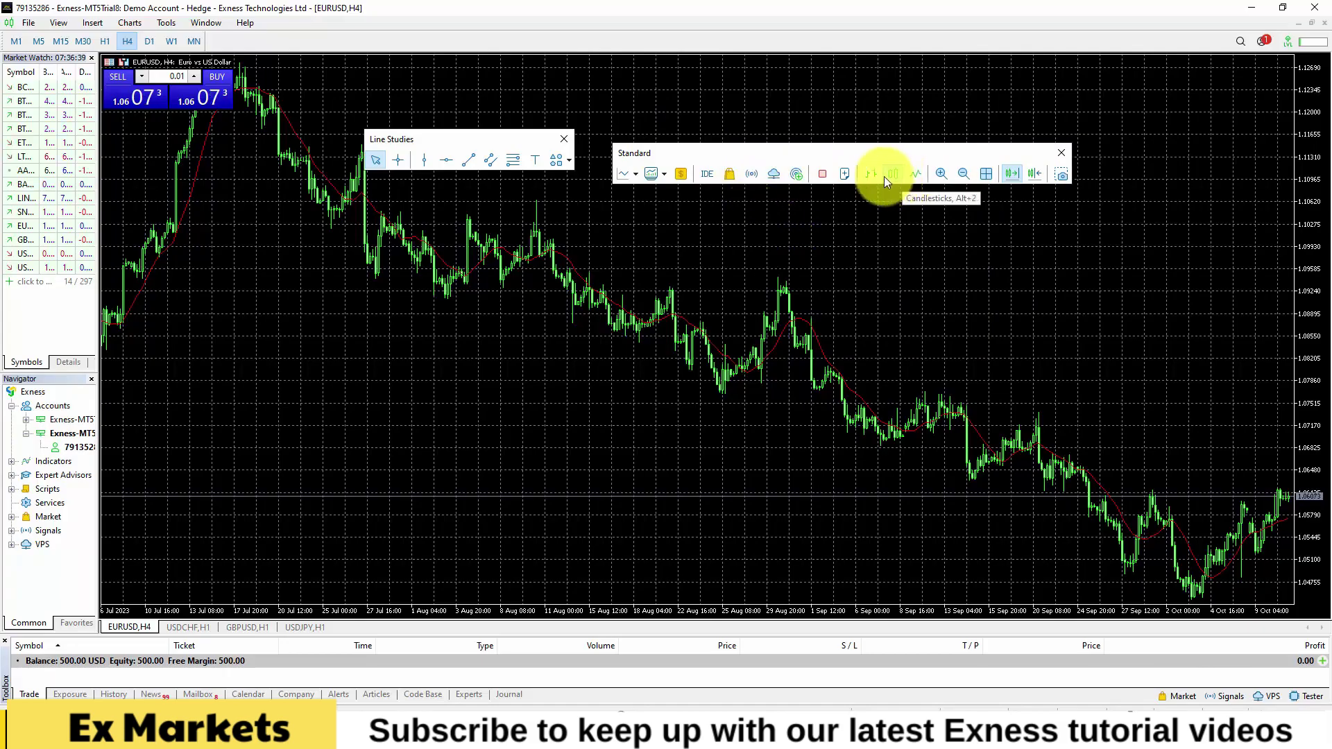
{"action": "left_click", "coordinate": [845, 174]}
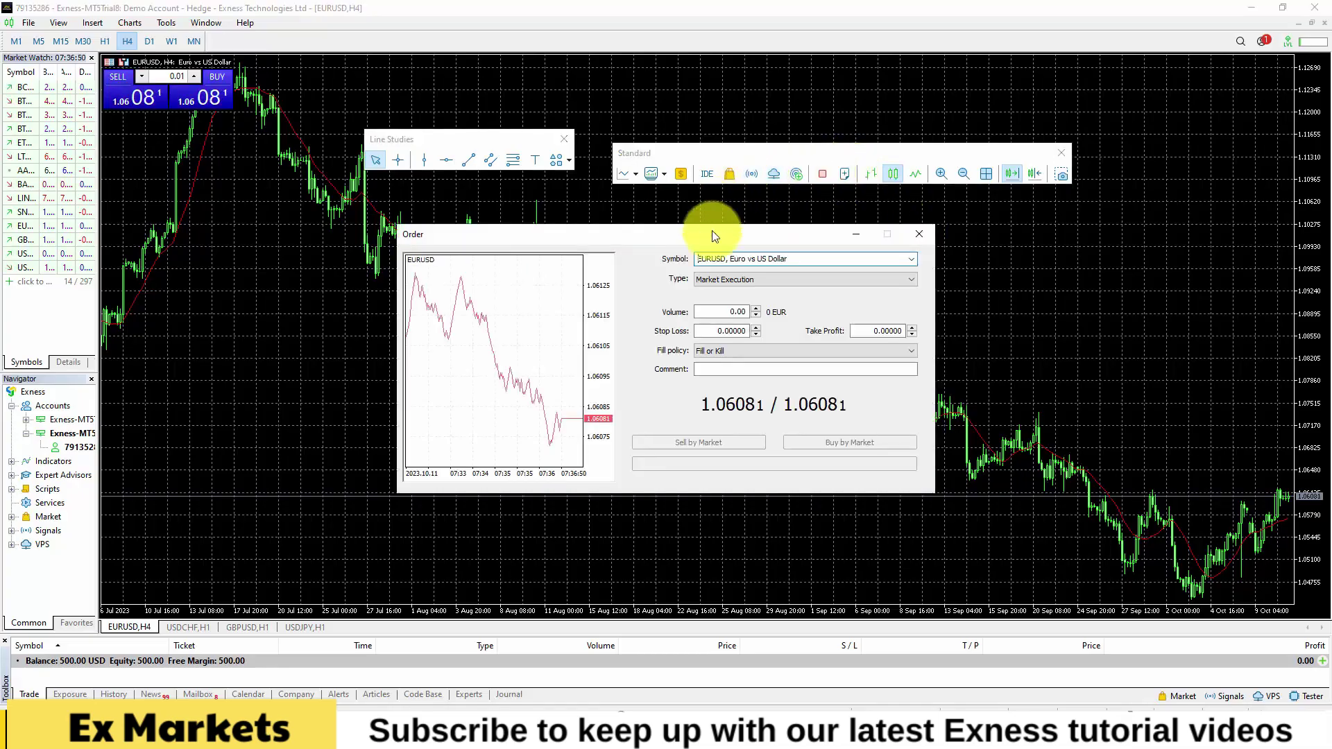
{"action": "left_click", "coordinate": [917, 235]}
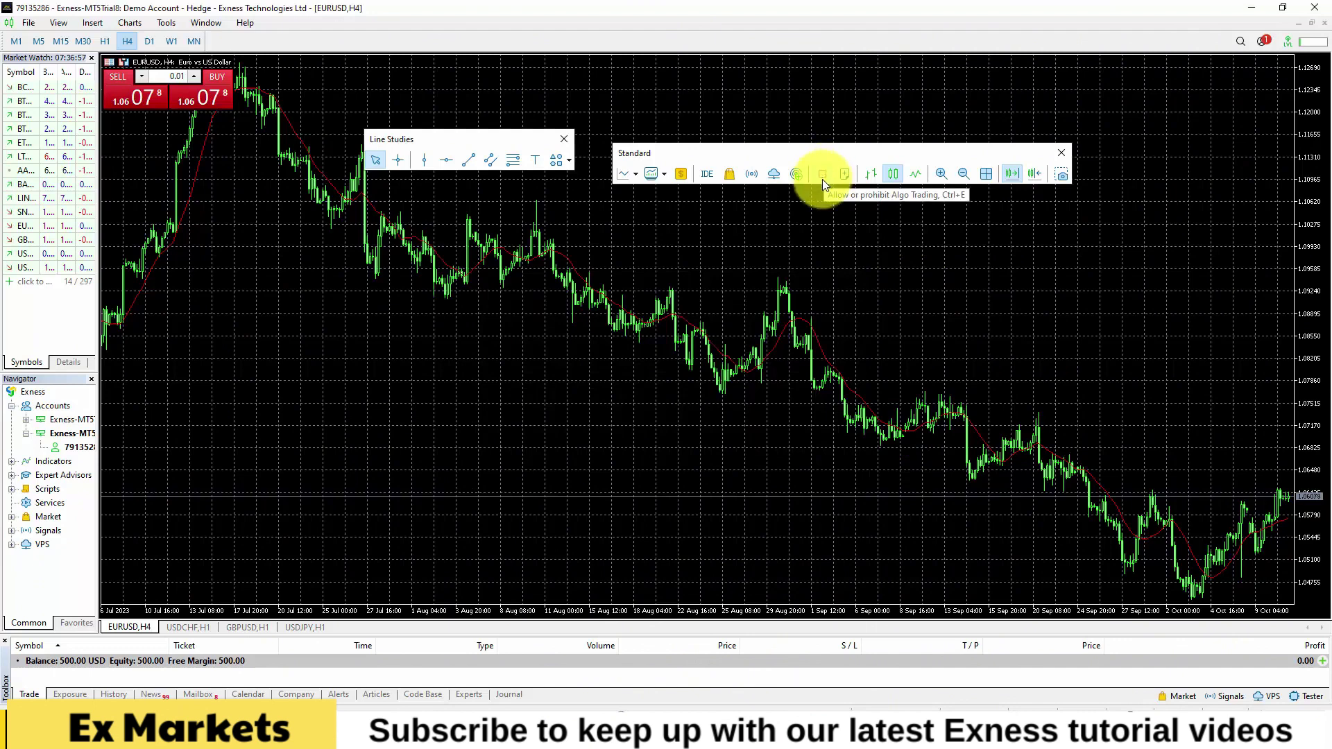
Toggle algo trading on and back off.
{"action": "left_click", "coordinate": [822, 177]}
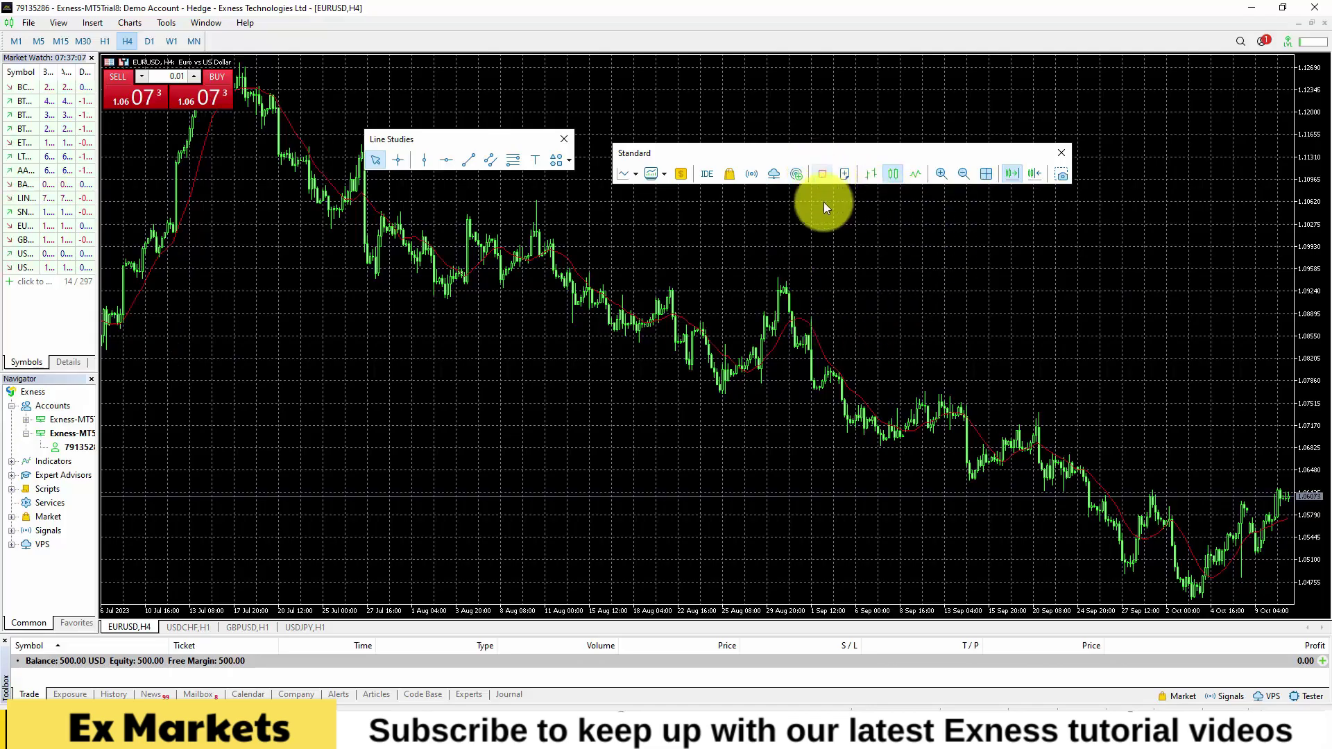
{"action": "left_click", "coordinate": [824, 173]}
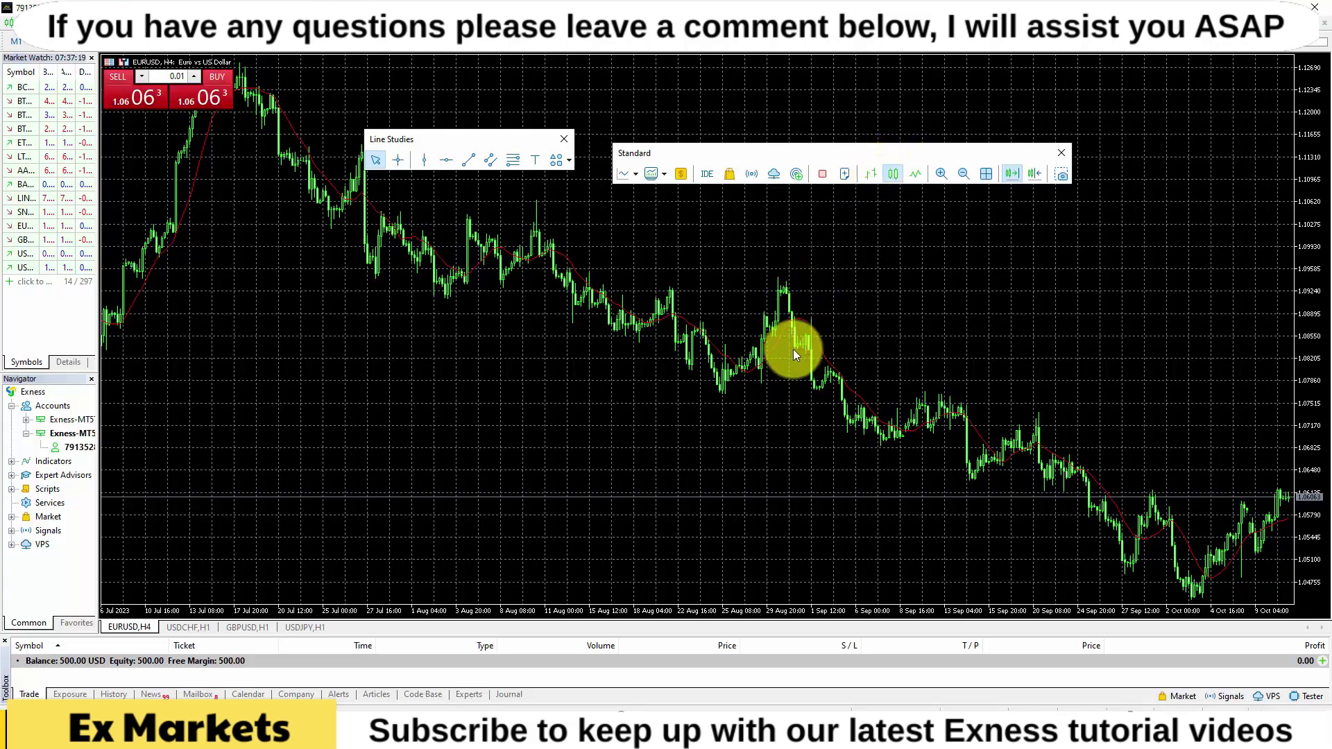
Display the EURUSD chart as candlesticks, and zoom it in and back out one level.
{"action": "left_click", "coordinate": [892, 173]}
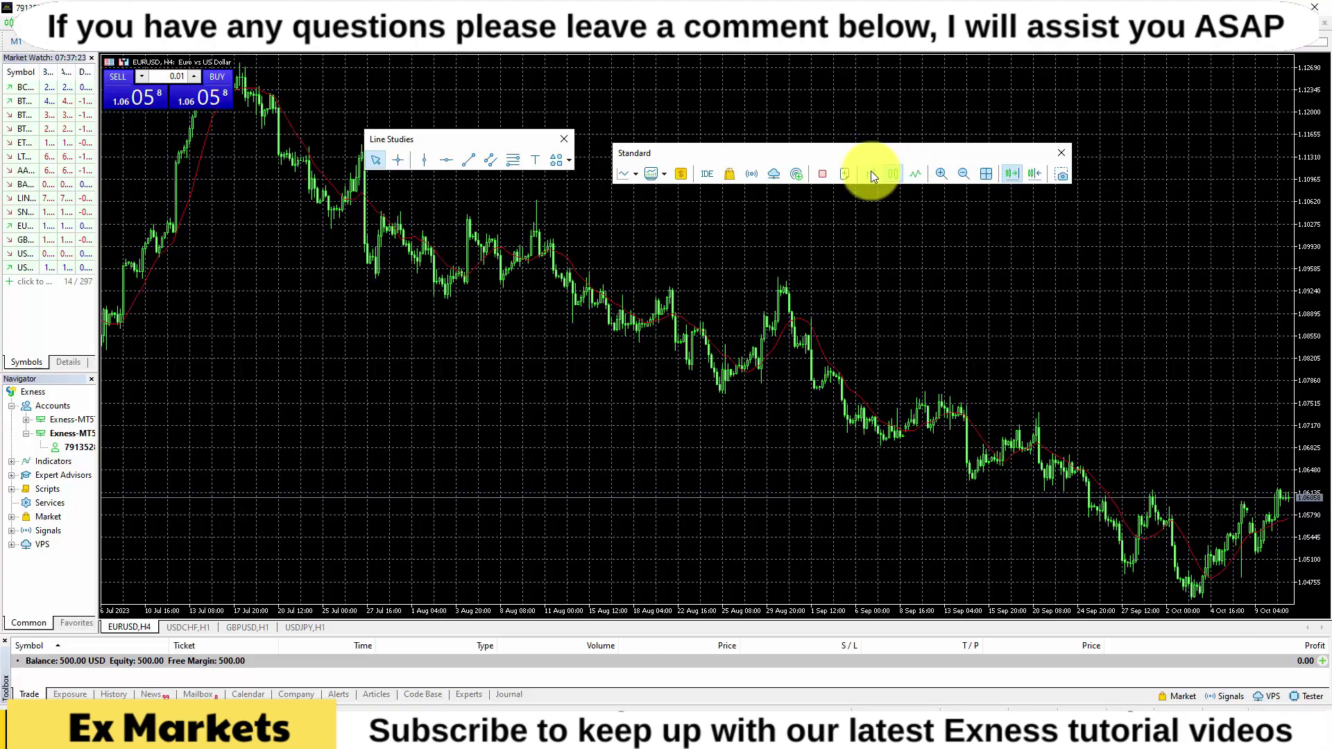
{"action": "left_click", "coordinate": [942, 173]}
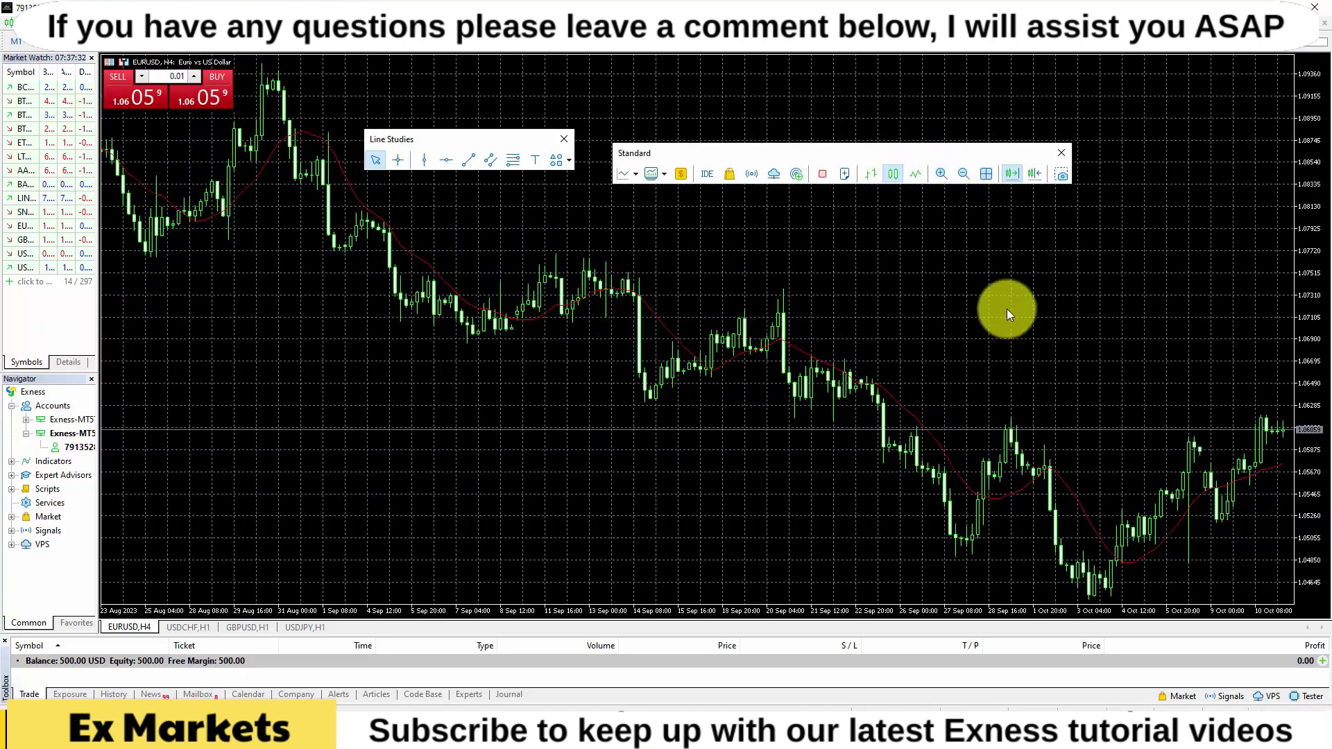
{"action": "left_click", "coordinate": [964, 175]}
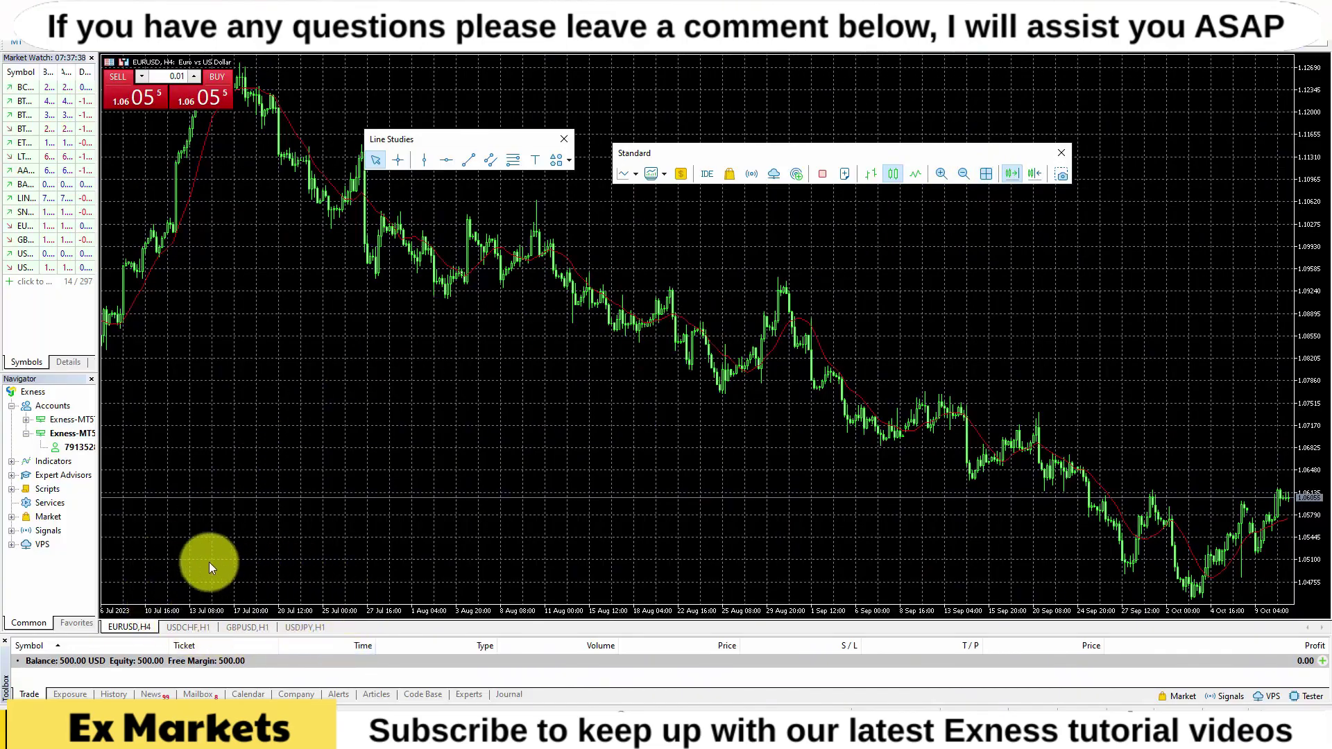
View the USDCHF, GBPUSD and USDJPY charts in turn and return to the EURUSD chart.
{"action": "left_click", "coordinate": [188, 627]}
{"action": "left_click", "coordinate": [248, 626]}
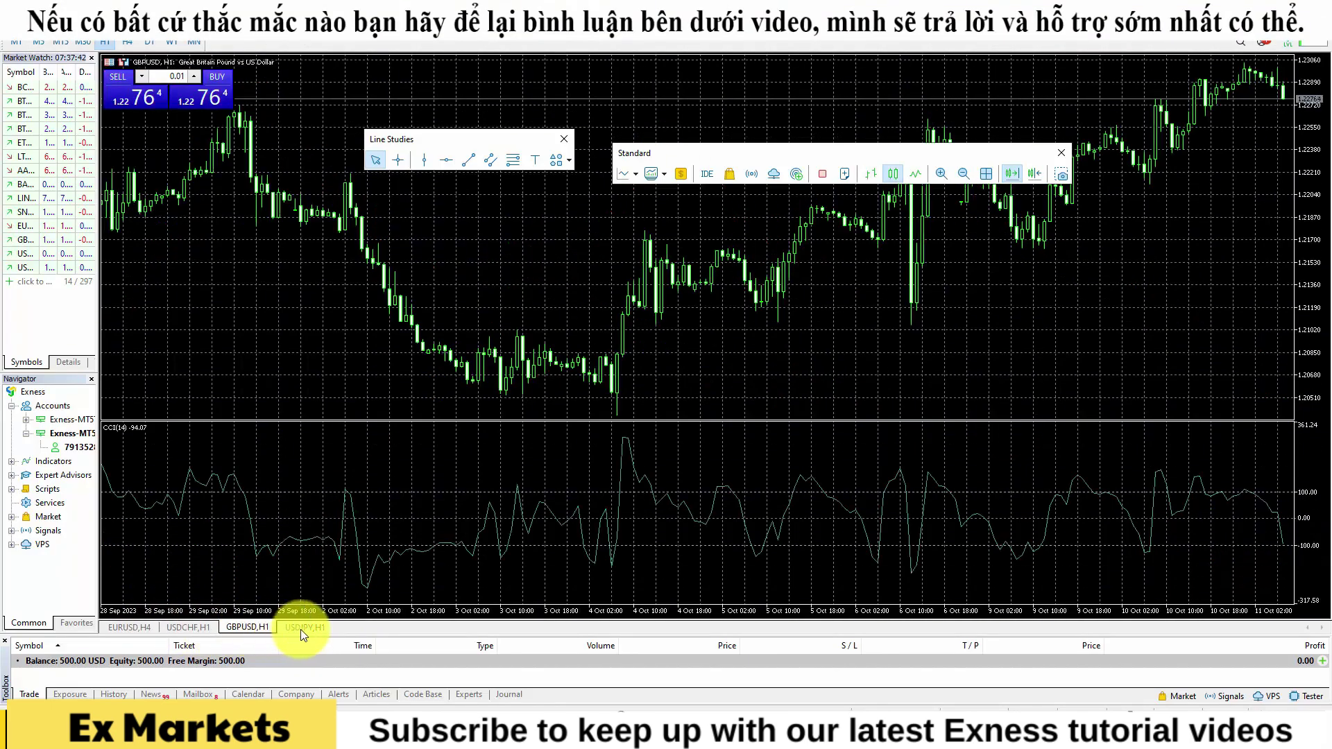
{"action": "left_click", "coordinate": [301, 628]}
{"action": "left_click", "coordinate": [133, 626]}
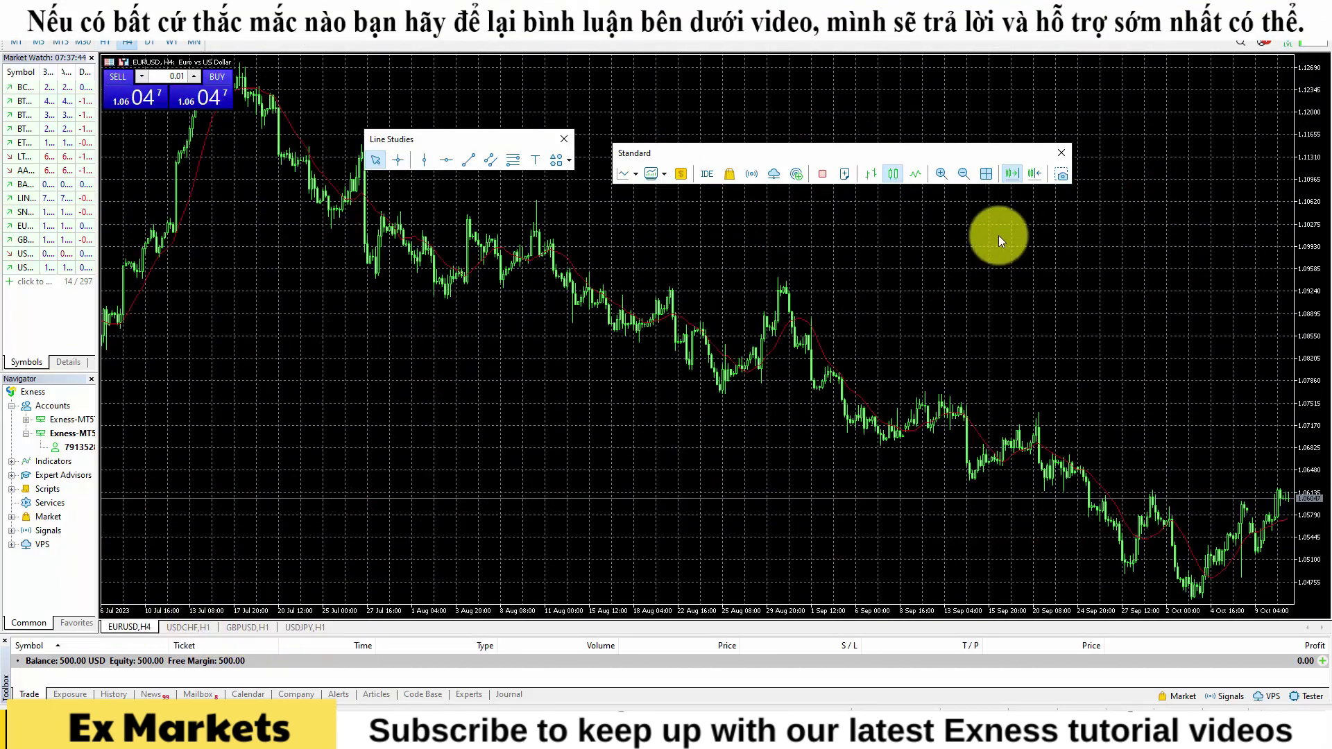
Tile the four open chart windows and maximize the EURUSD chart again.
{"action": "left_click", "coordinate": [985, 173]}
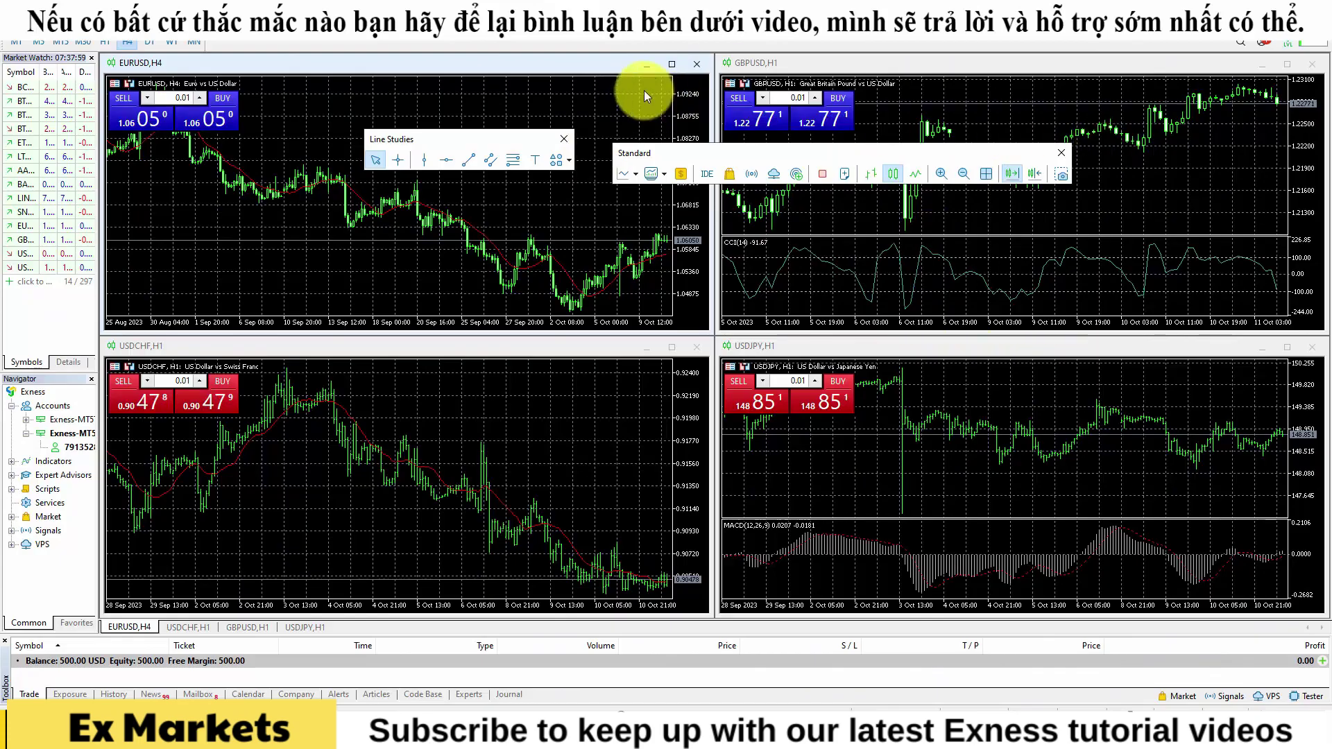
{"action": "left_click", "coordinate": [671, 63]}
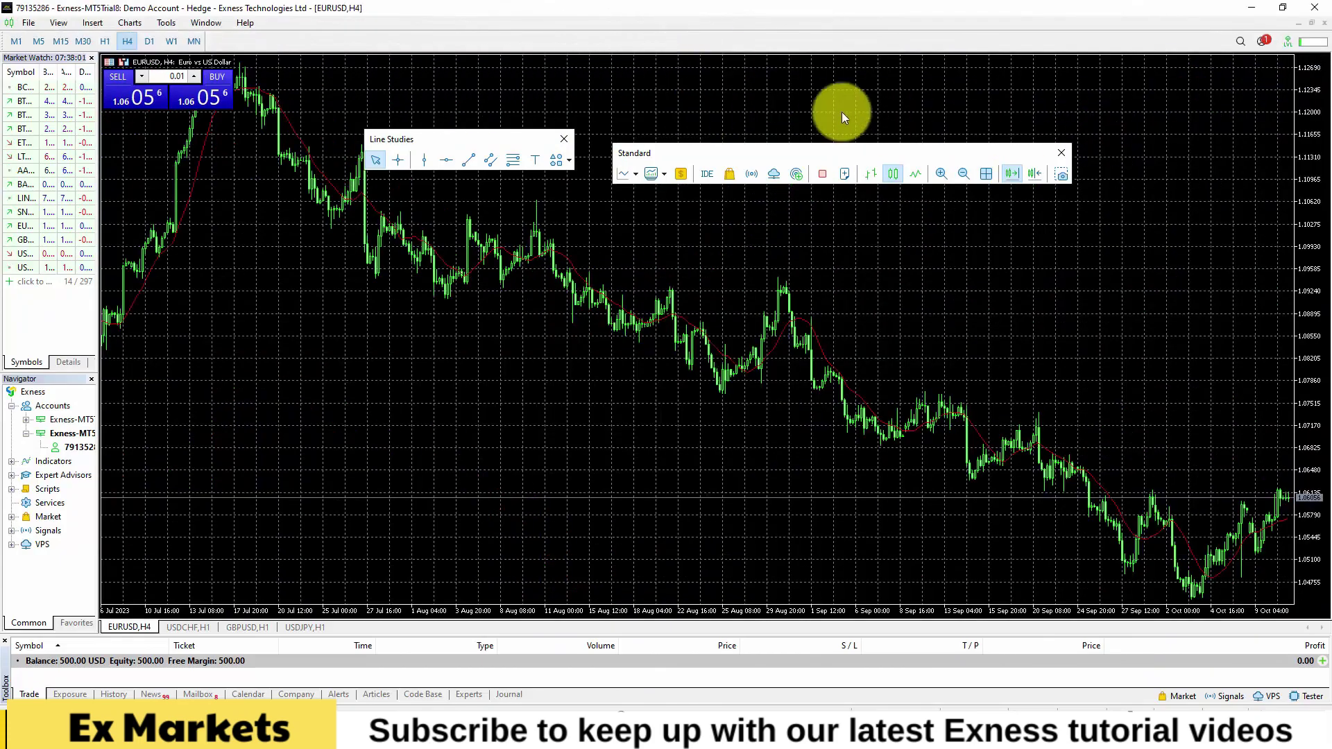
Toggle automatic scrolling of the EURUSD chart.
{"action": "left_click", "coordinate": [1012, 173]}
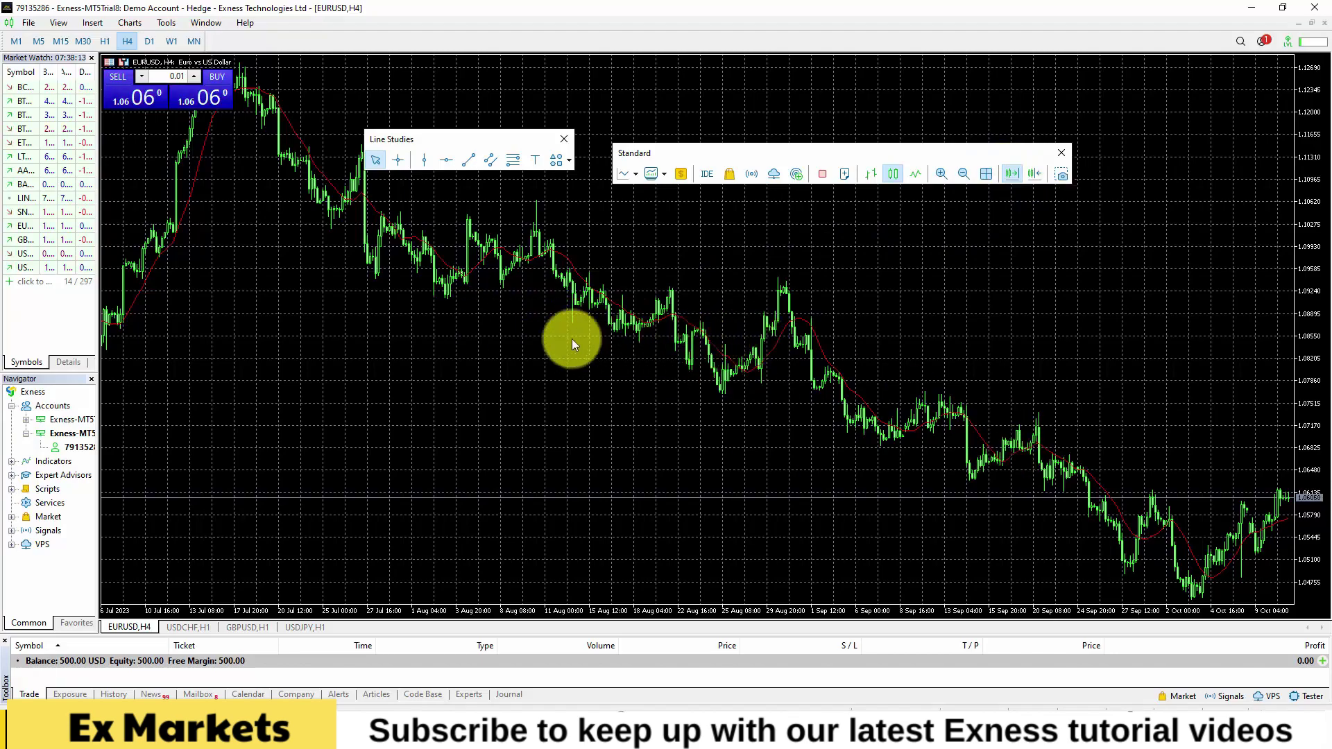
Turn off automatic scrolling of the EURUSD chart, browse back to the early 2023 candles, and turn automatic scrolling on again.
{"action": "left_click_drag", "start_coordinate": [410, 326], "coordinate": [1329, 354]}
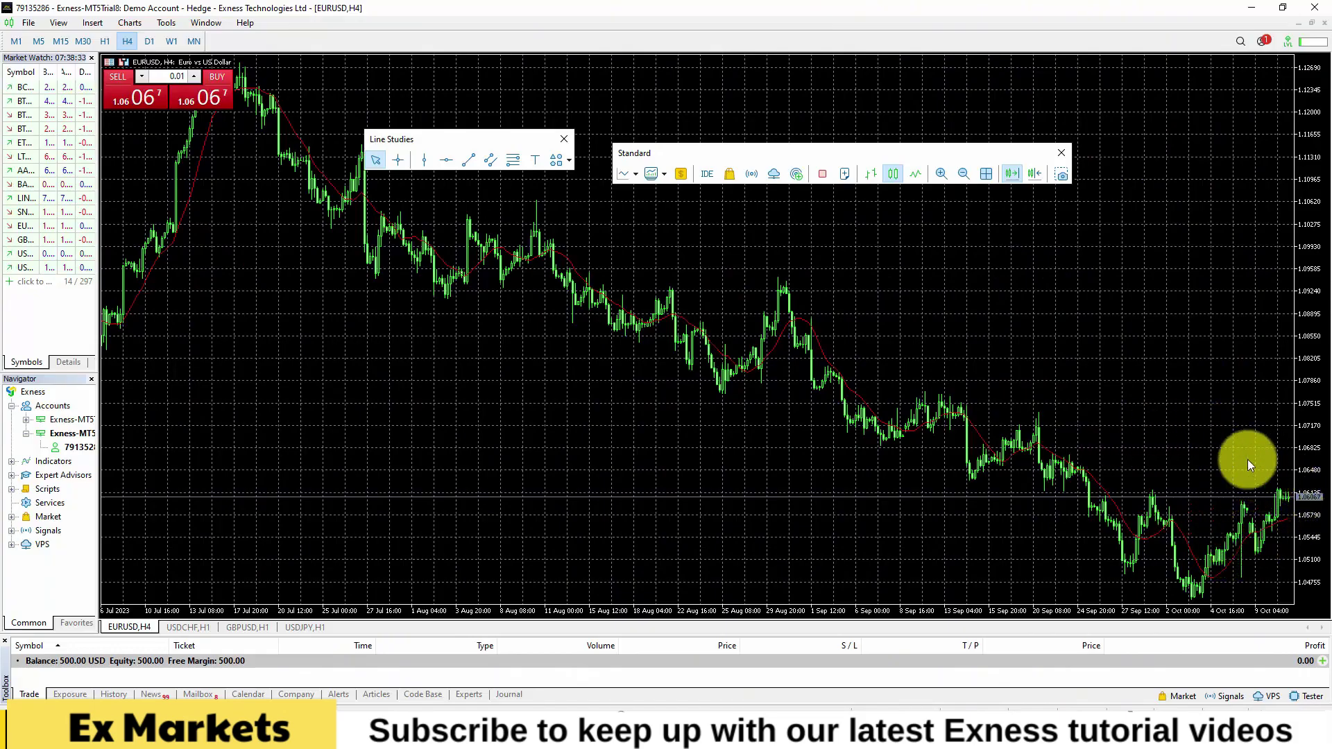
{"action": "left_click", "coordinate": [1014, 175]}
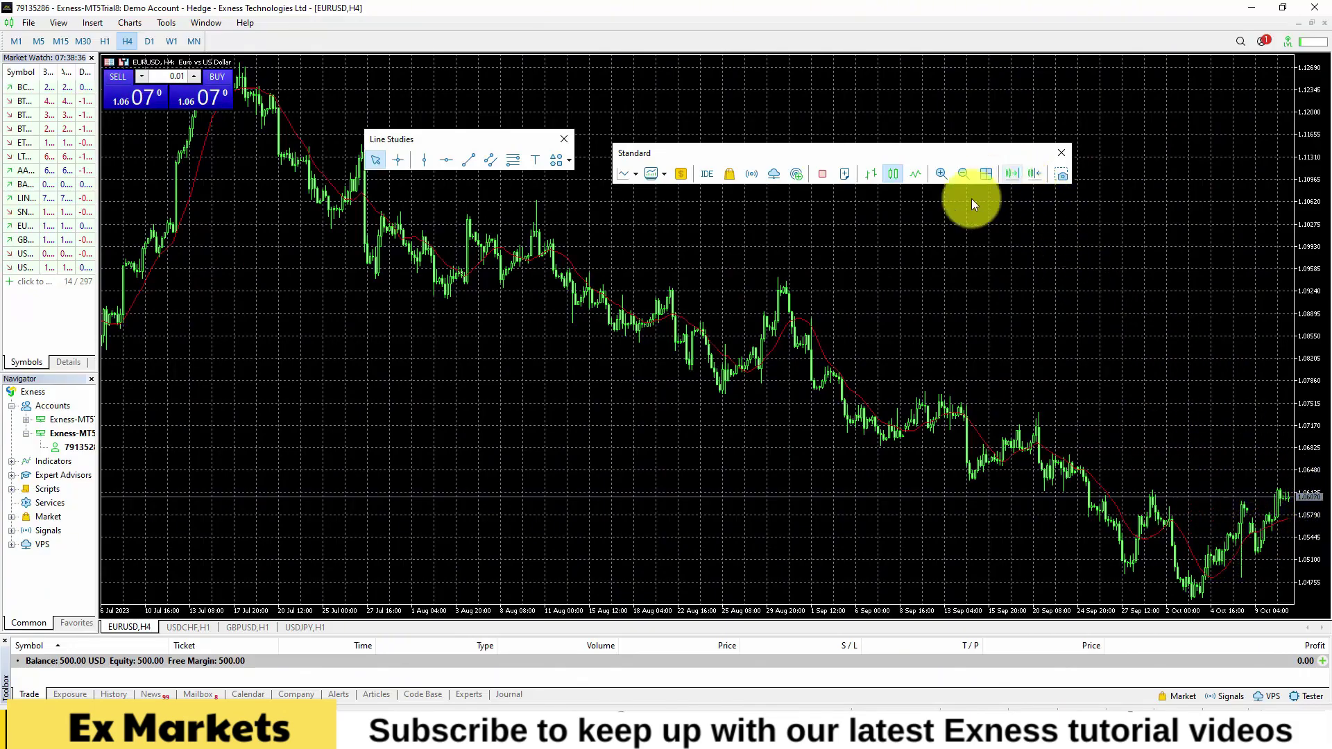
{"action": "left_click_drag", "start_coordinate": [520, 372], "coordinate": [1210, 372]}
{"action": "mouse_move", "coordinate": [398, 360]}
{"action": "left_mouse_down"}
{"action": "mouse_move", "coordinate": [1241, 354]}
{"action": "mouse_move", "coordinate": [520, 386]}
{"action": "mouse_move", "coordinate": [630, 413]}
{"action": "left_mouse_up"}
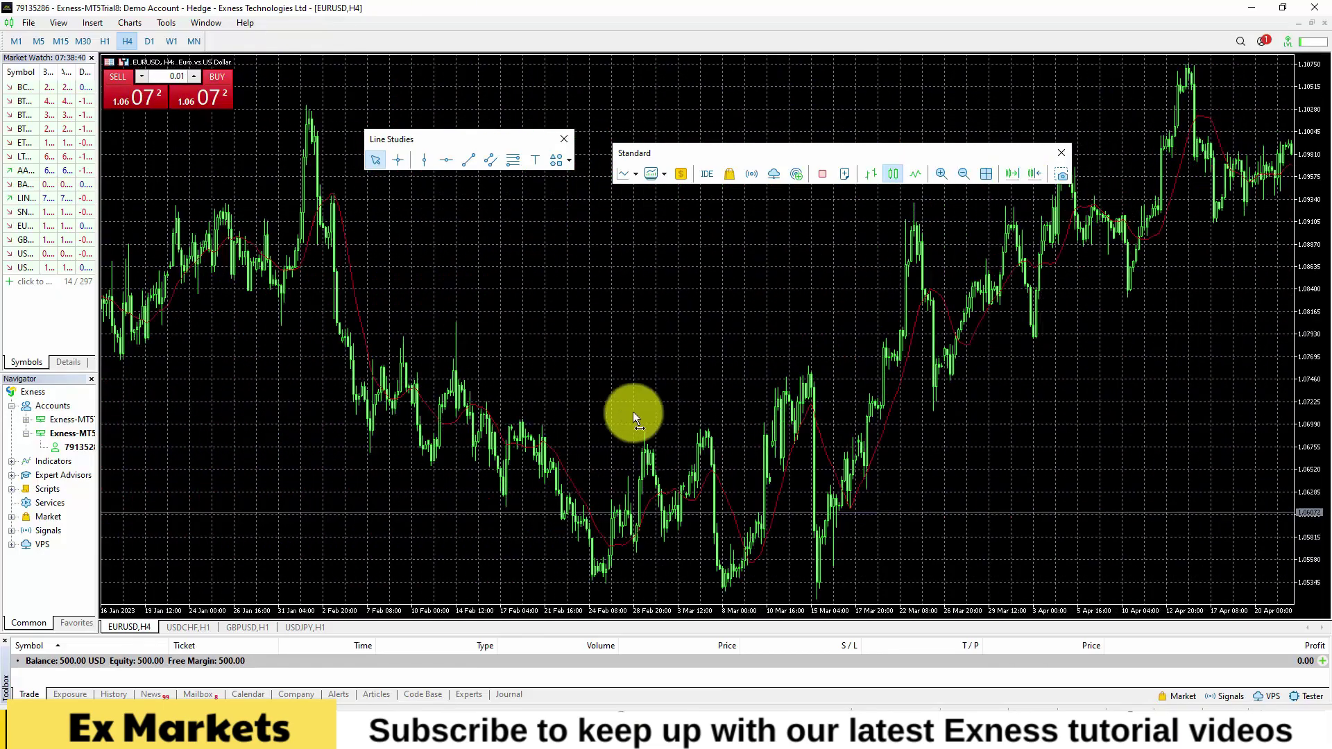
{"action": "mouse_move", "coordinate": [354, 365]}
{"action": "left_mouse_down"}
{"action": "mouse_move", "coordinate": [650, 378]}
{"action": "mouse_move", "coordinate": [706, 356]}
{"action": "left_mouse_up"}
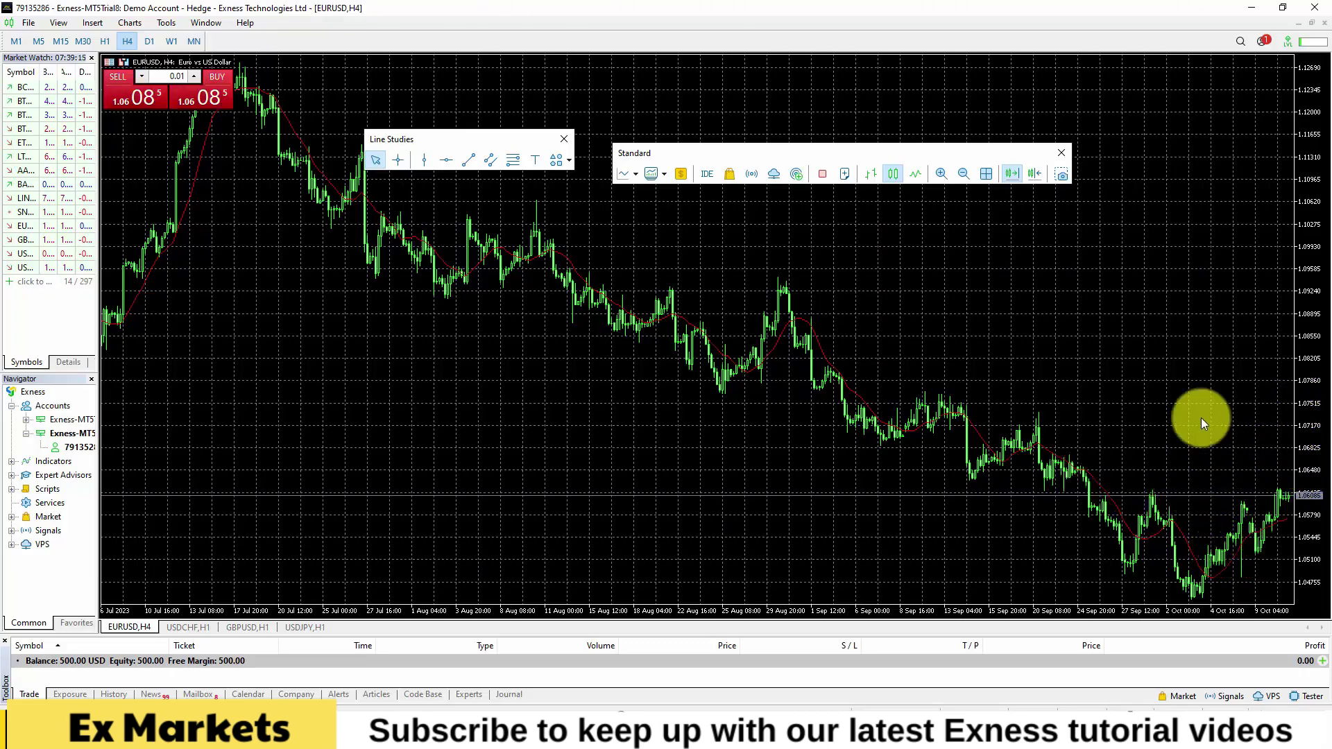
Enable the chart shift on EURUSD and reduce the empty space between the latest candle and the price axis.
{"action": "left_click", "coordinate": [1037, 174]}
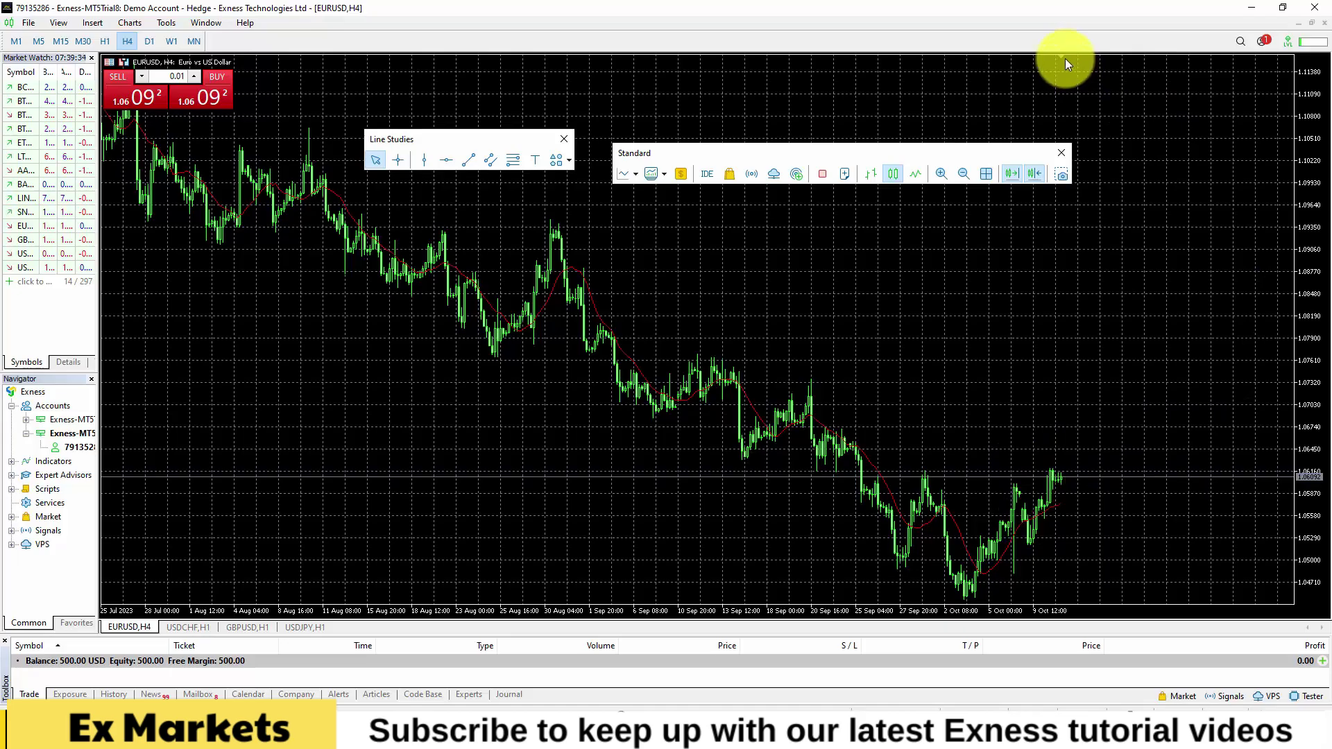
{"action": "mouse_move", "coordinate": [1061, 57]}
{"action": "left_mouse_down"}
{"action": "mouse_move", "coordinate": [1137, 74]}
{"action": "mouse_move", "coordinate": [1123, 56]}
{"action": "left_mouse_up"}
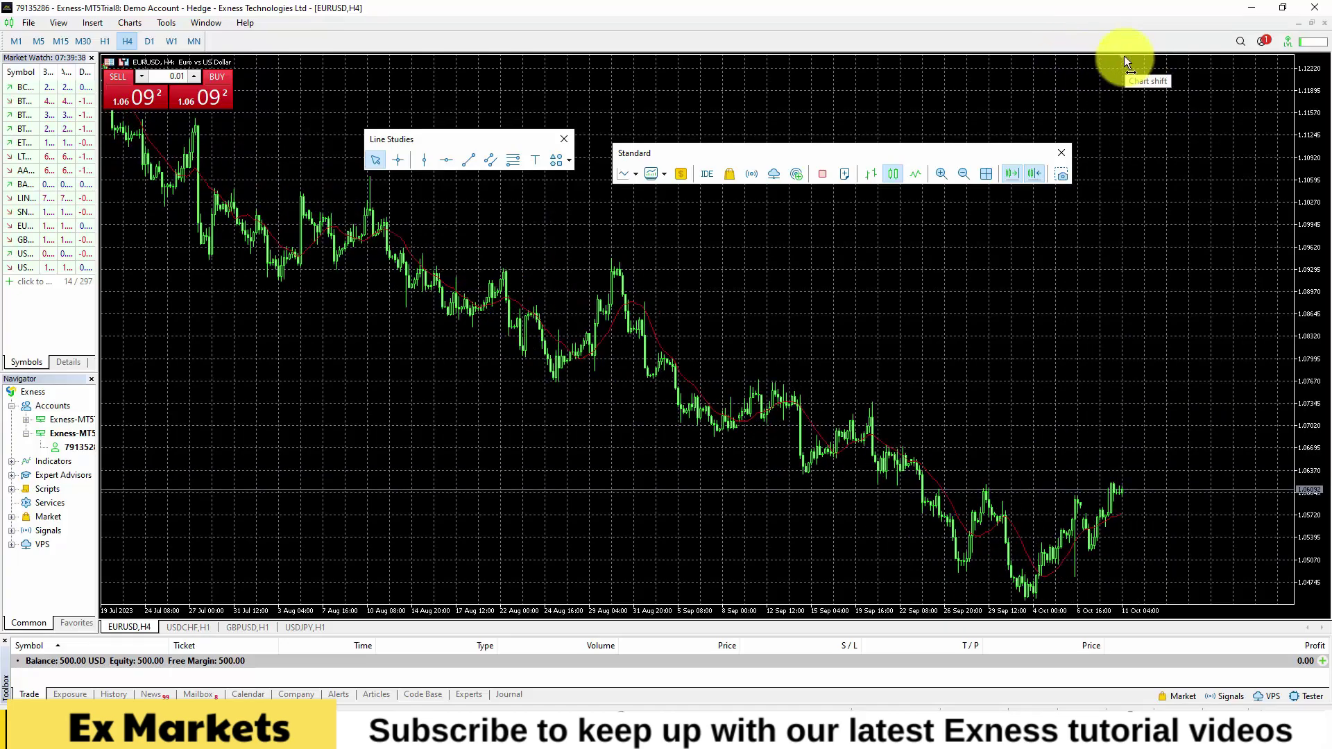
Open the Save As Picture options for the chart and dismiss them without saving.
{"action": "left_click", "coordinate": [1063, 174]}
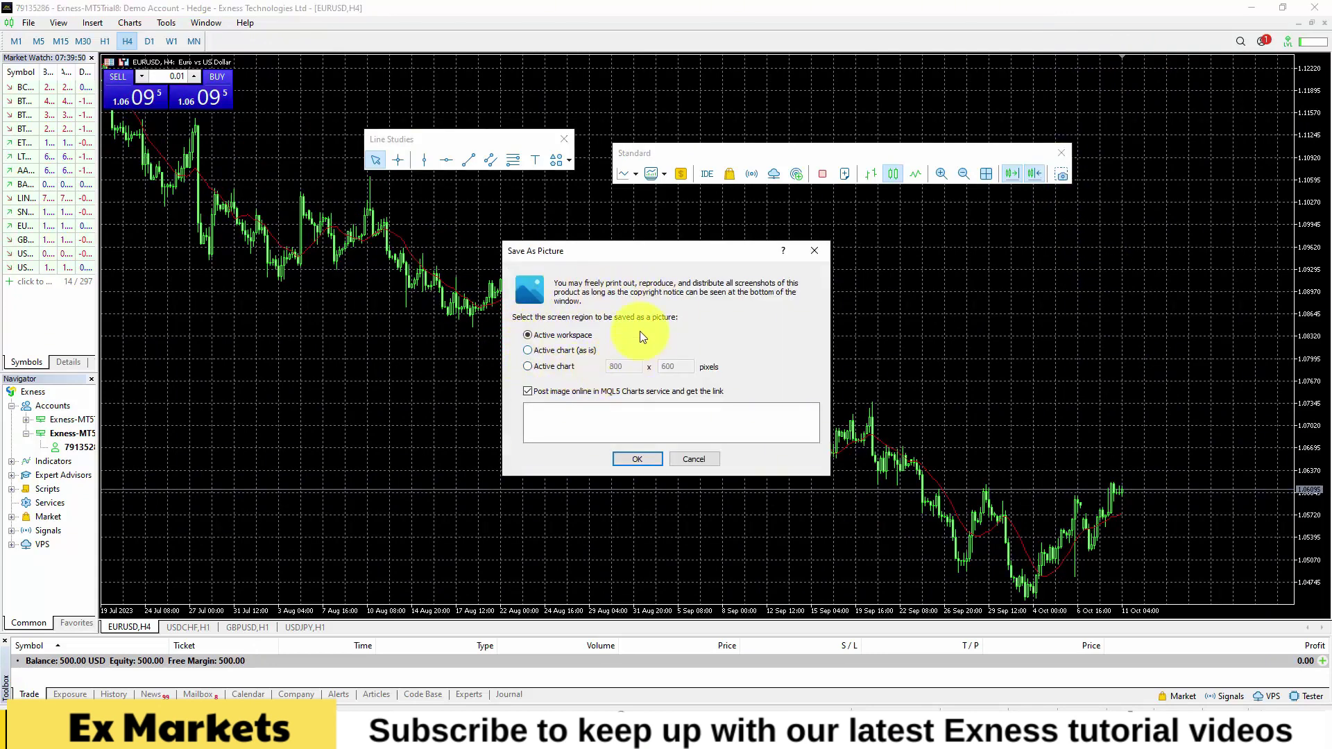
{"action": "left_click", "coordinate": [693, 459]}
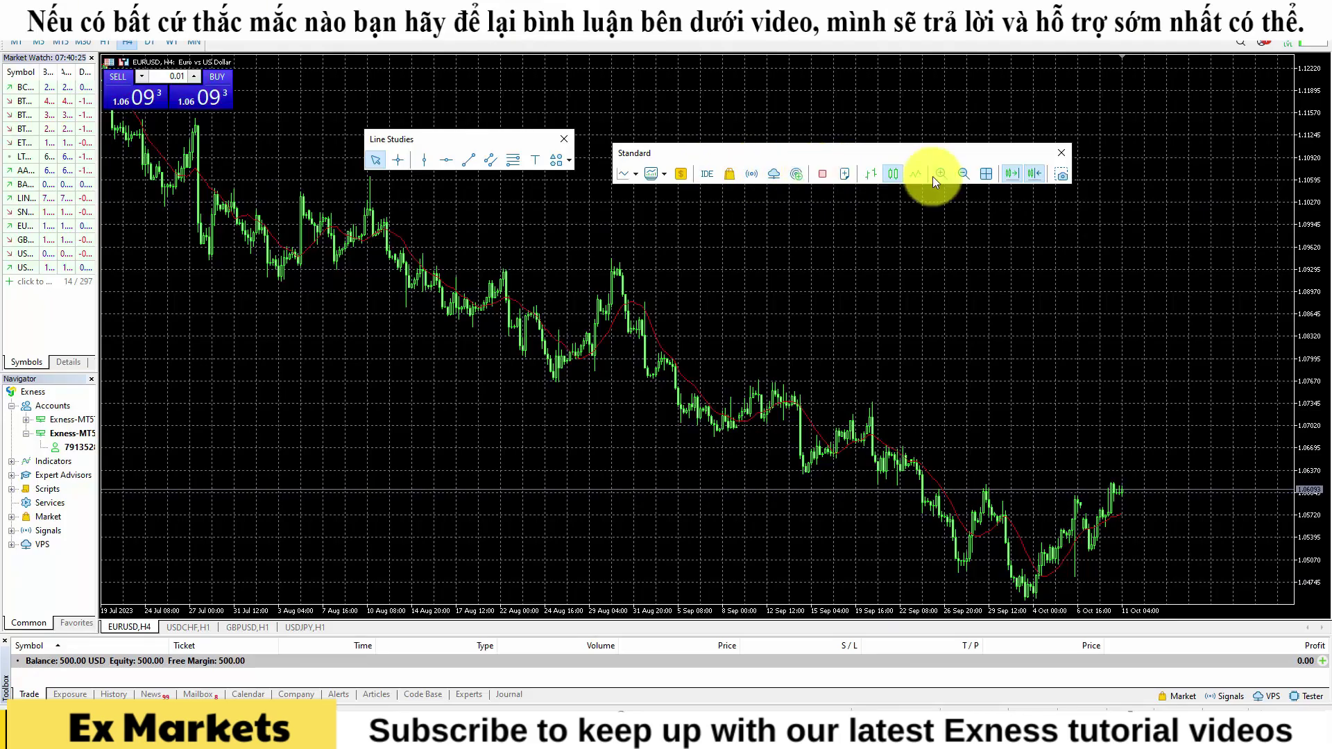
Customize the Standard toolbar by adding the Navigator and Templates buttons ahead of Save as Picture.
{"action": "right_click", "coordinate": [829, 172]}
{"action": "left_click", "coordinate": [860, 253]}
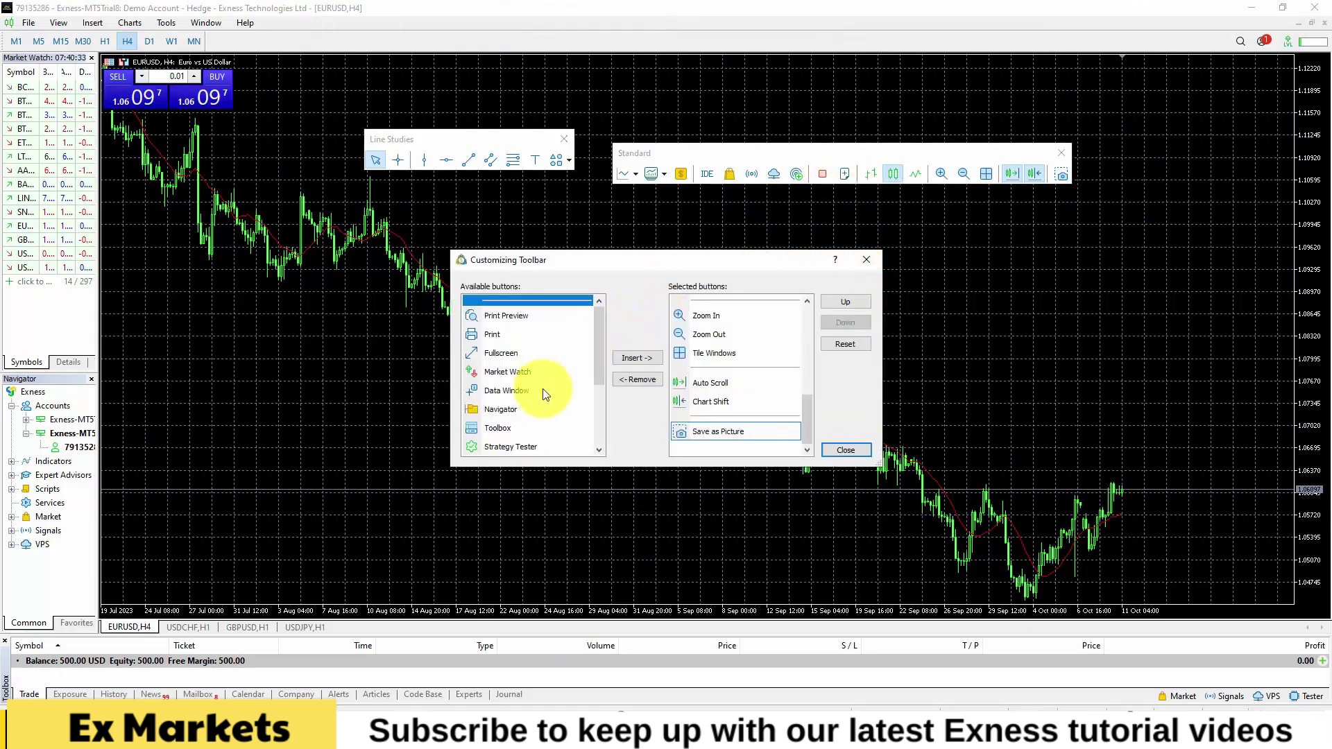
{"action": "left_click", "coordinate": [498, 411]}
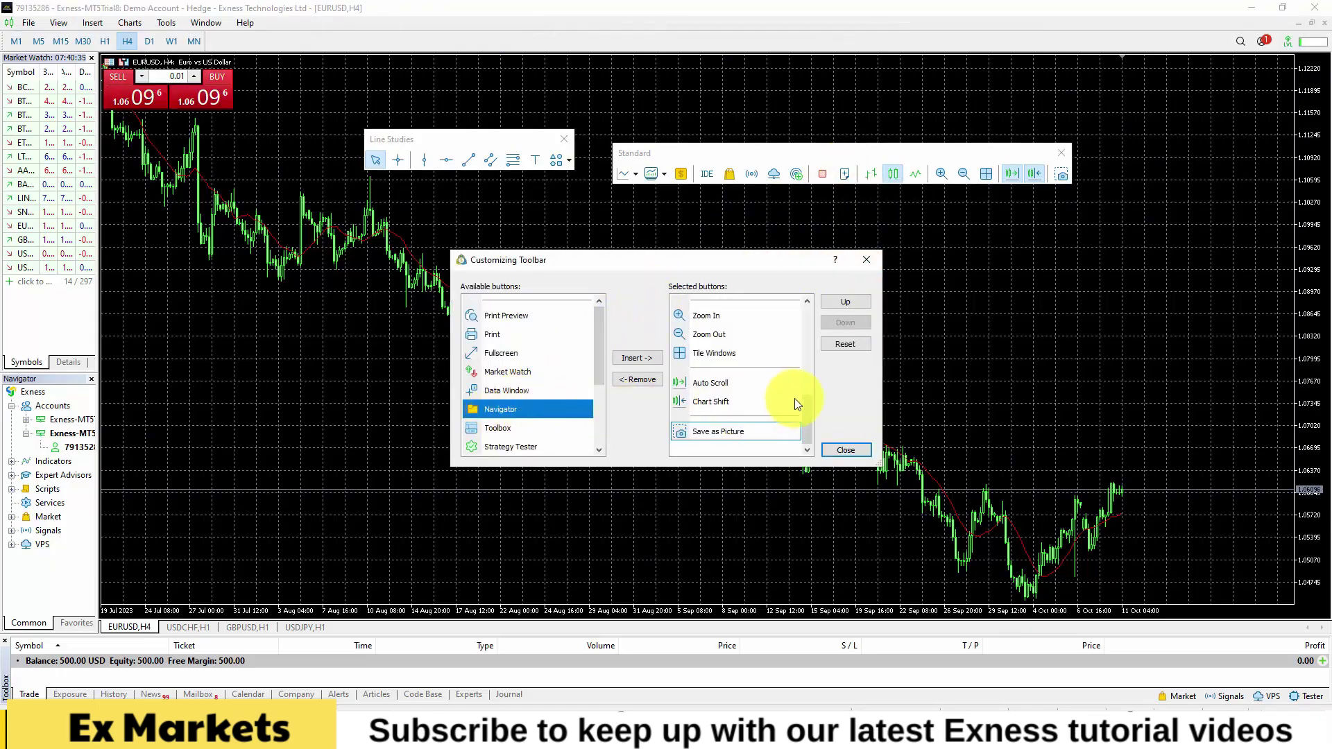
{"action": "left_click", "coordinate": [633, 365]}
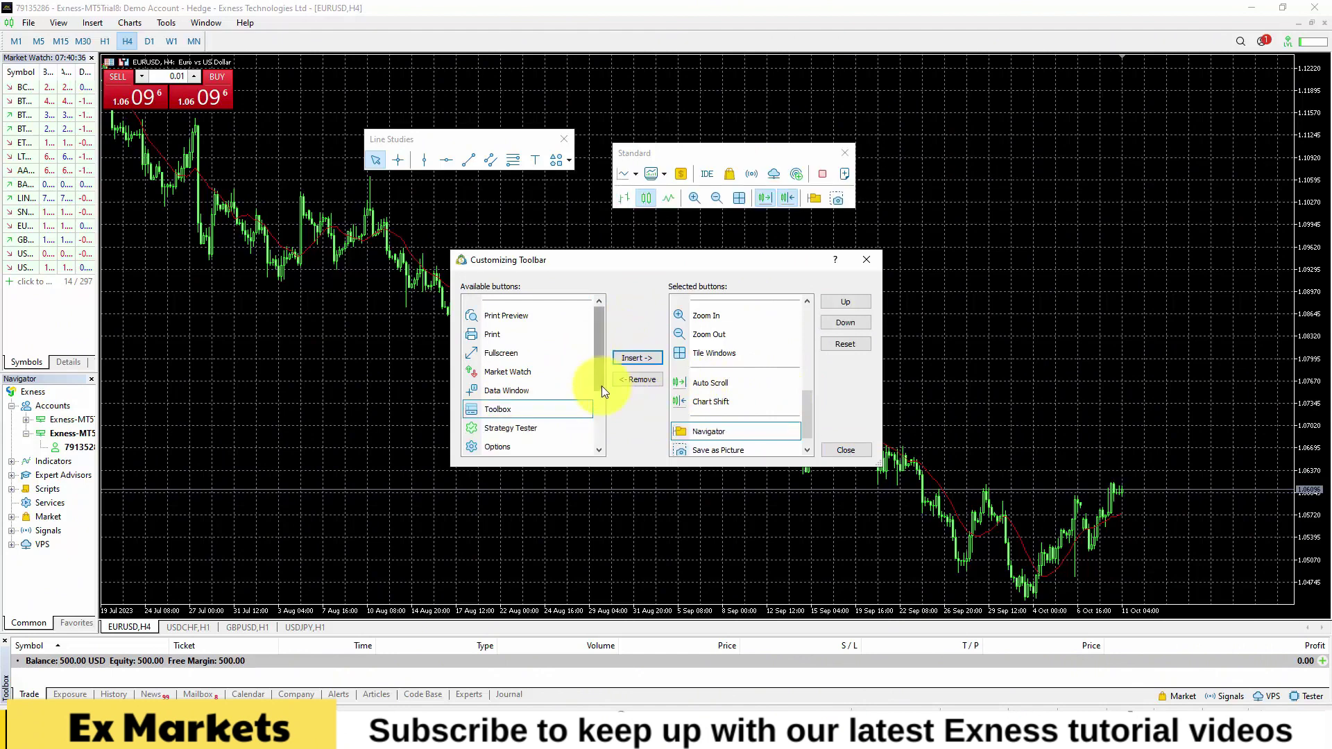
{"action": "scroll", "coordinate": [534, 430], "scroll_direction": "down", "scroll_amount": 1}
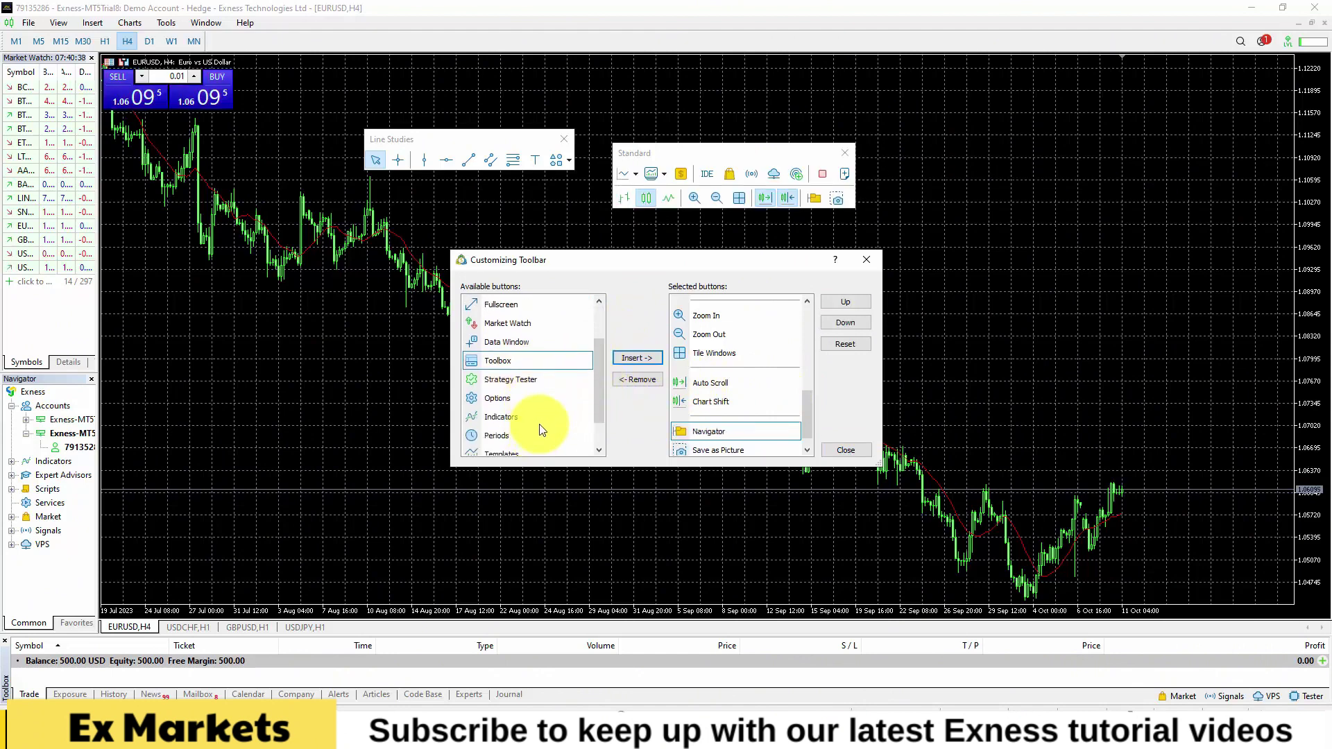
{"action": "left_click", "coordinate": [501, 452]}
{"action": "left_click", "coordinate": [637, 358]}
Add the Market Watch button to the Standard toolbar and finish customizing it.
{"action": "scroll", "coordinate": [578, 416], "scroll_direction": "down", "scroll_amount": 1}
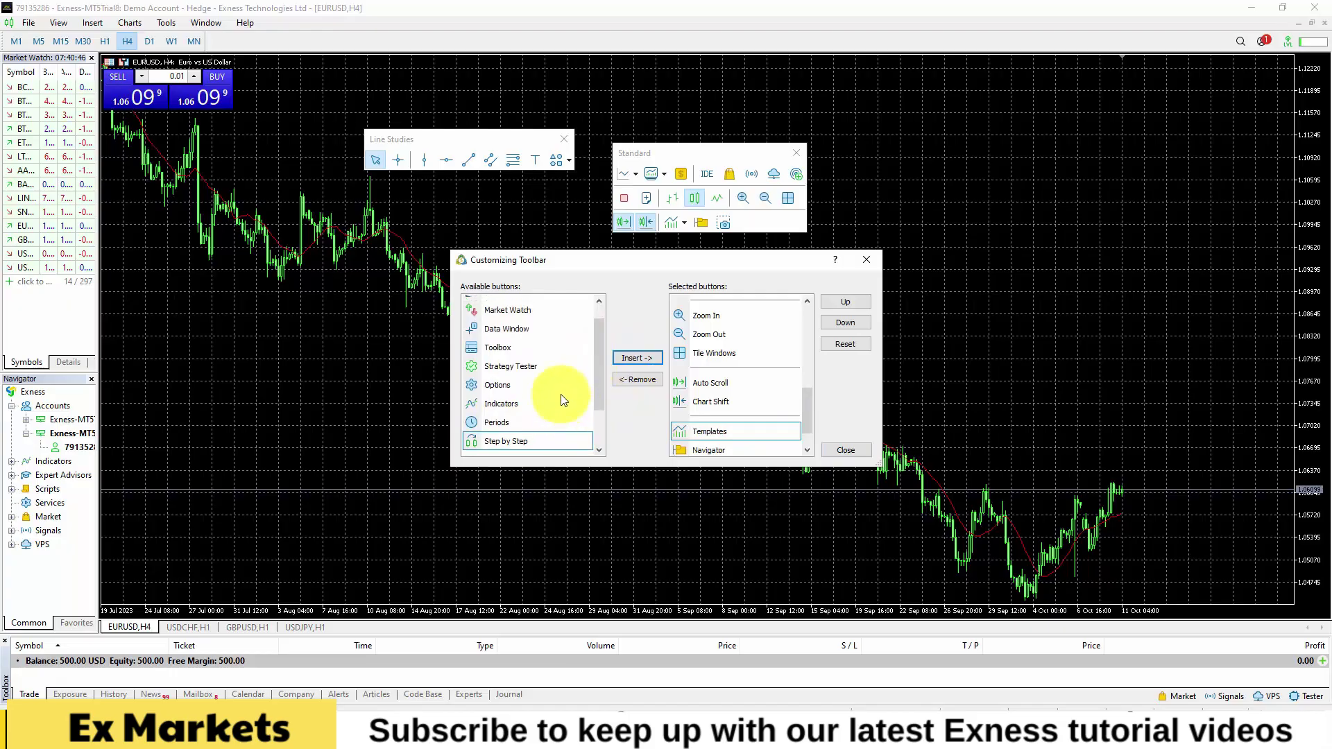
{"action": "scroll", "coordinate": [554, 396], "scroll_direction": "up", "scroll_amount": 3}
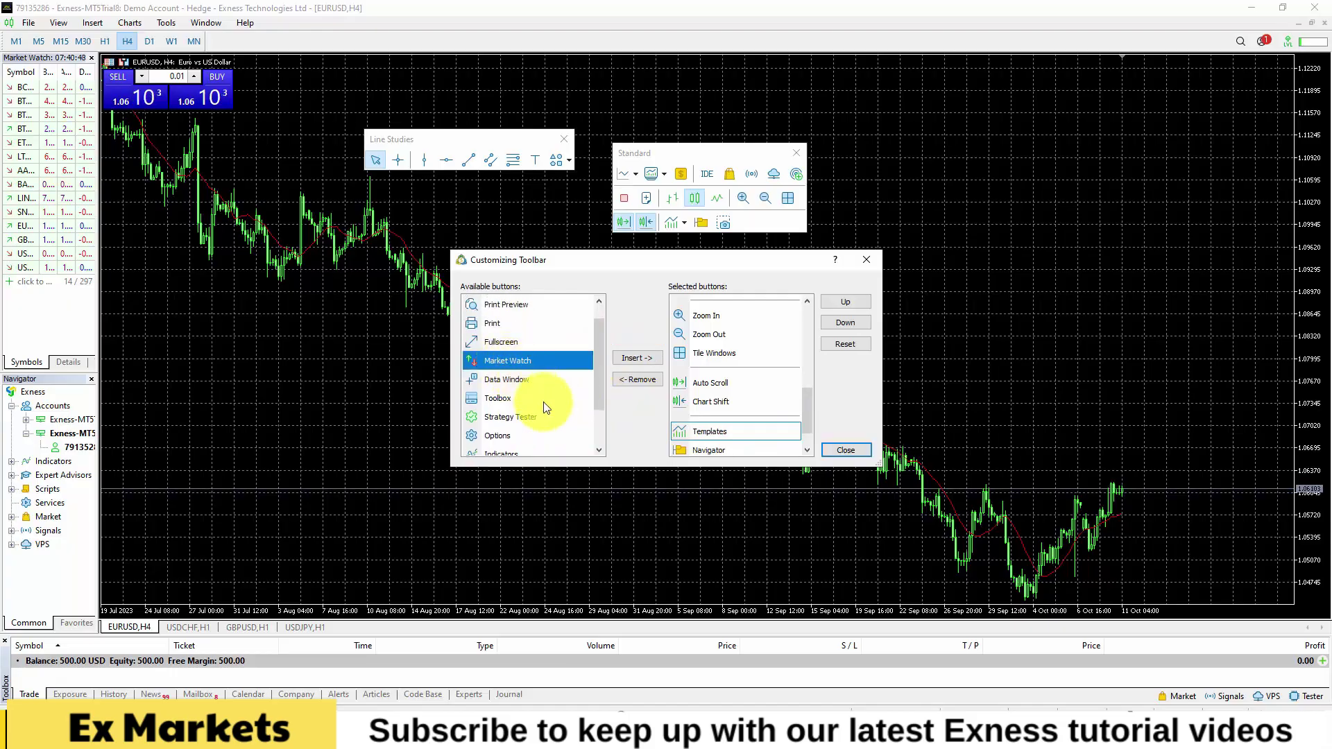
{"action": "left_click", "coordinate": [634, 357]}
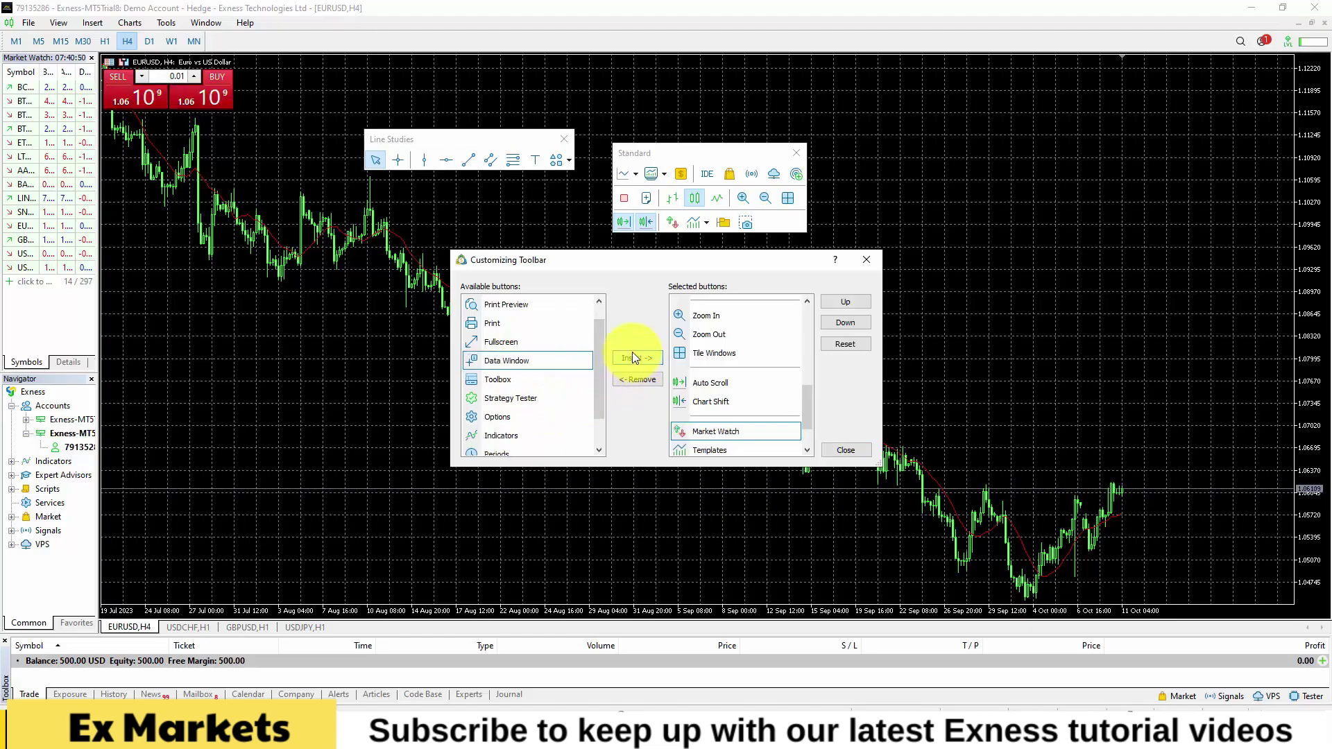
{"action": "scroll", "coordinate": [600, 388], "scroll_direction": "down", "scroll_amount": 1}
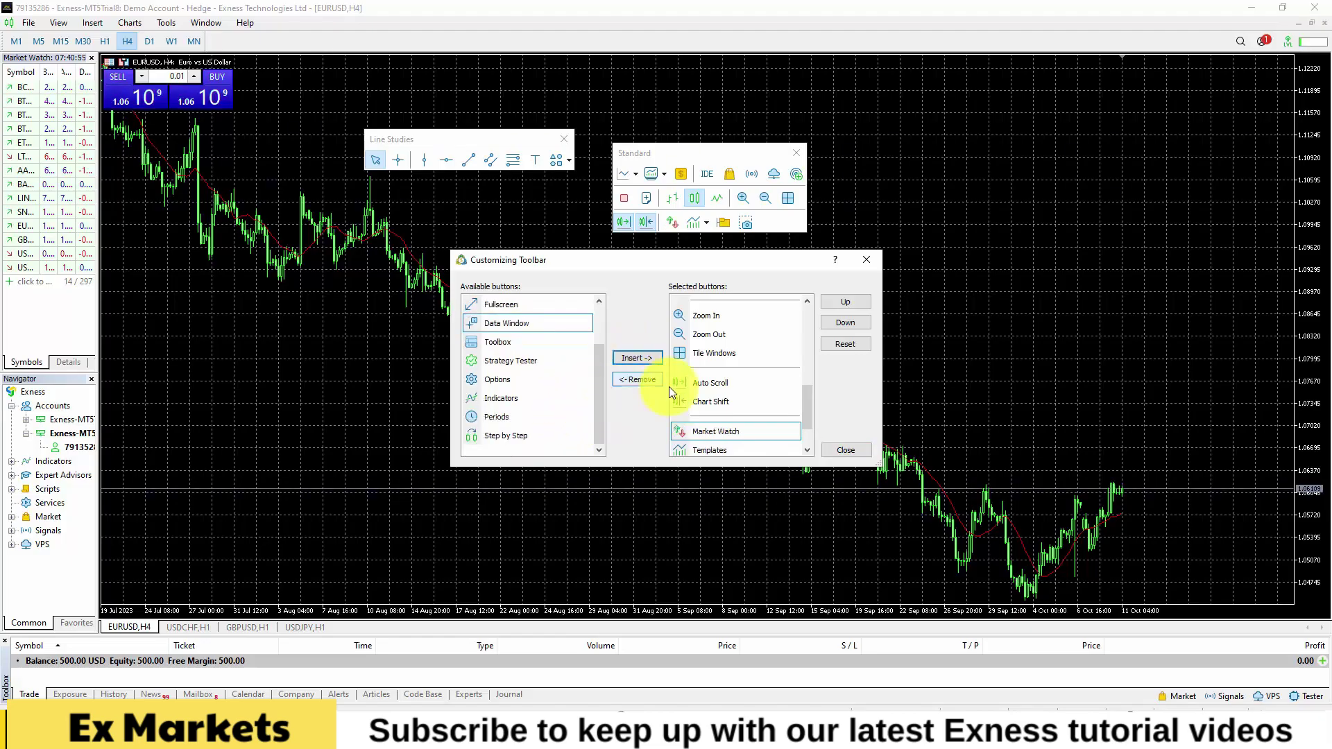
{"action": "left_click", "coordinate": [842, 450]}
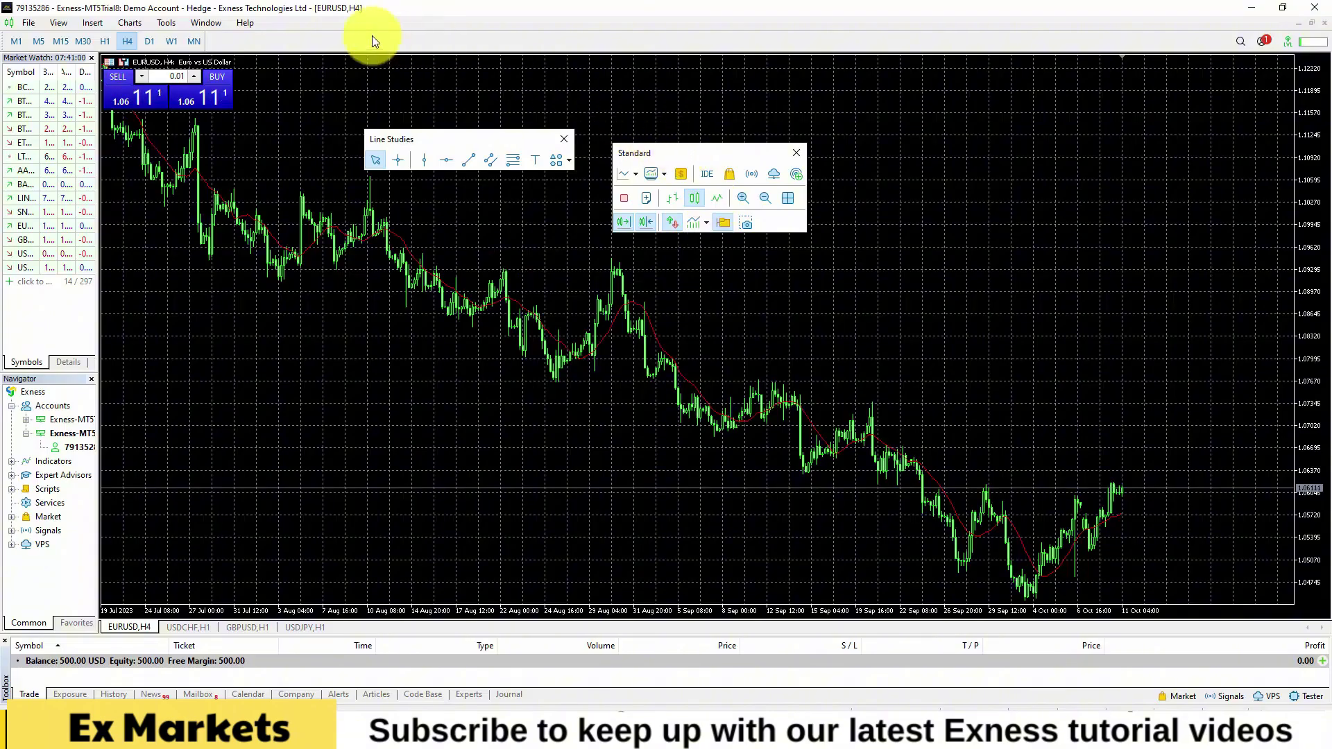
Dock the Standard toolbar beside the timeframe toolbar, and widen the Market Watch and Navigator windows to show their full contents.
{"action": "left_click_drag", "start_coordinate": [372, 41], "coordinate": [372, 41]}
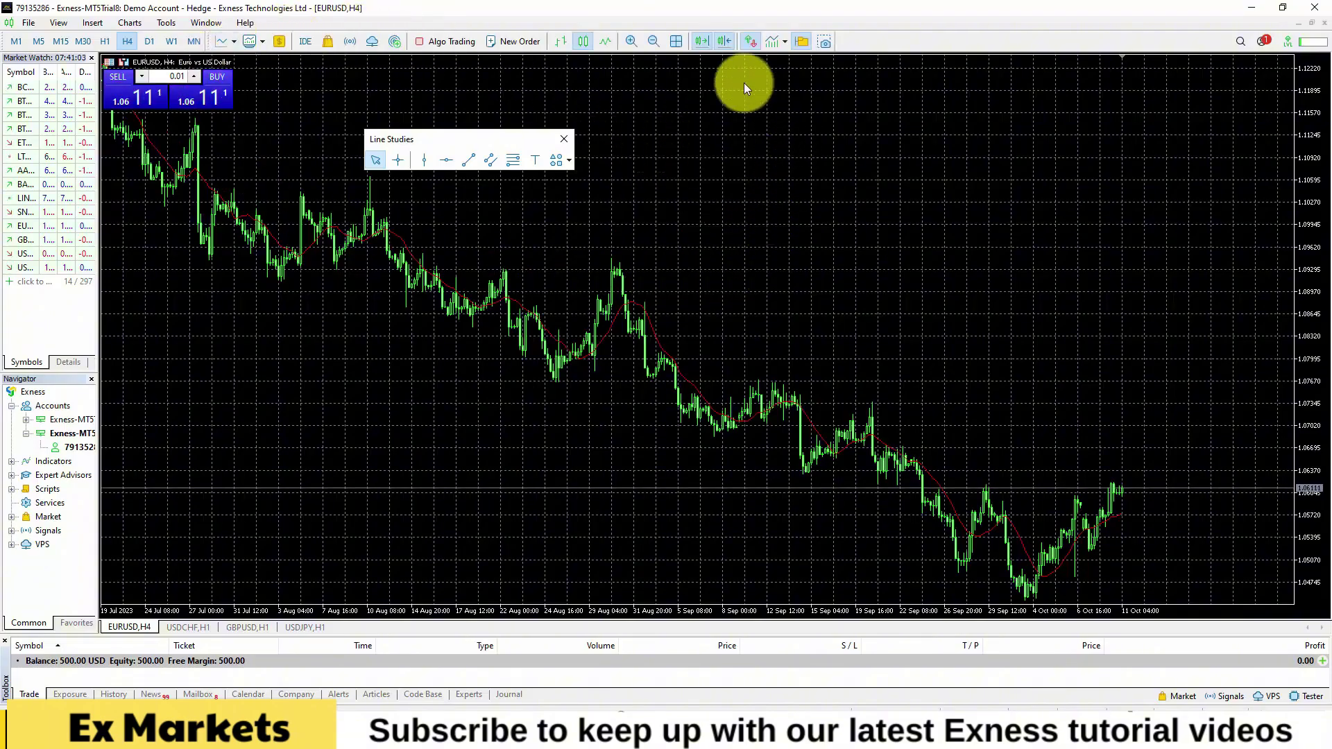
{"action": "left_click_drag", "start_coordinate": [97, 378], "coordinate": [170, 383]}
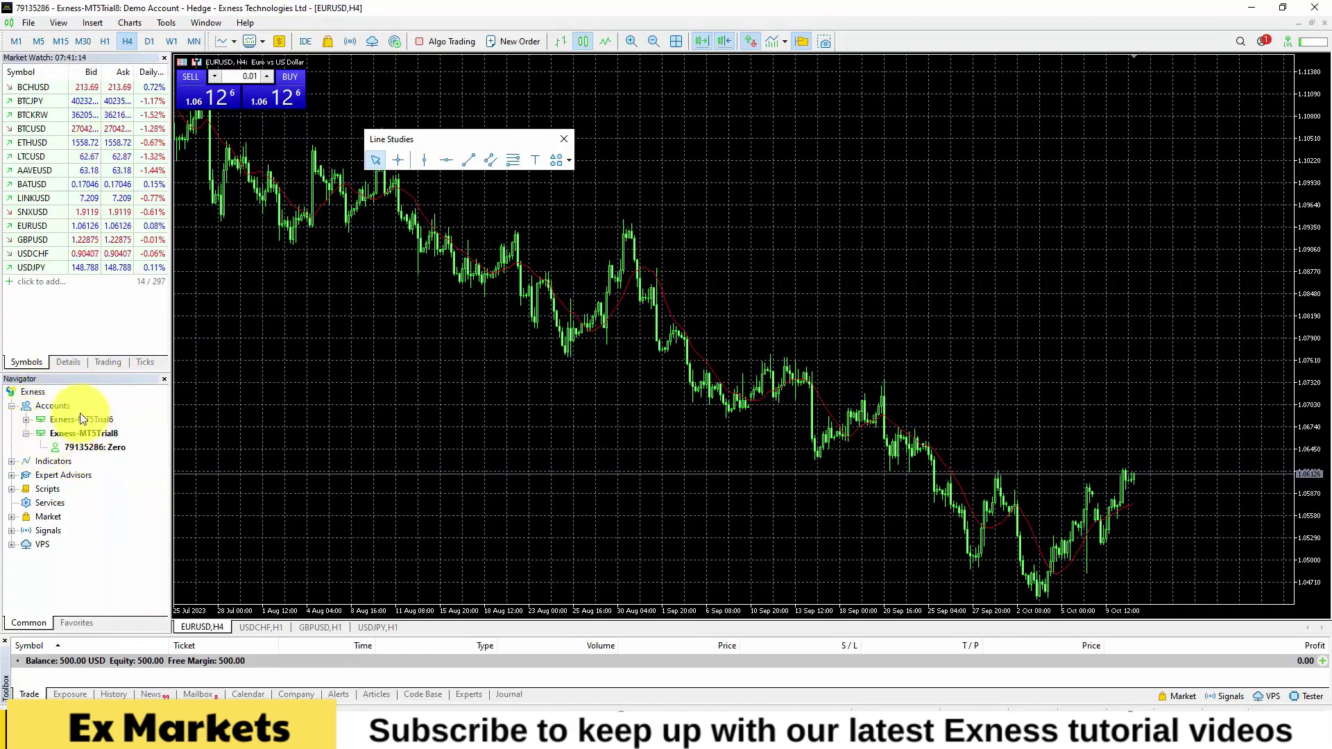
Hide and restore the Navigator window, and do the same with Market Watch, using their newly added toolbar buttons.
{"action": "left_click", "coordinate": [800, 44]}
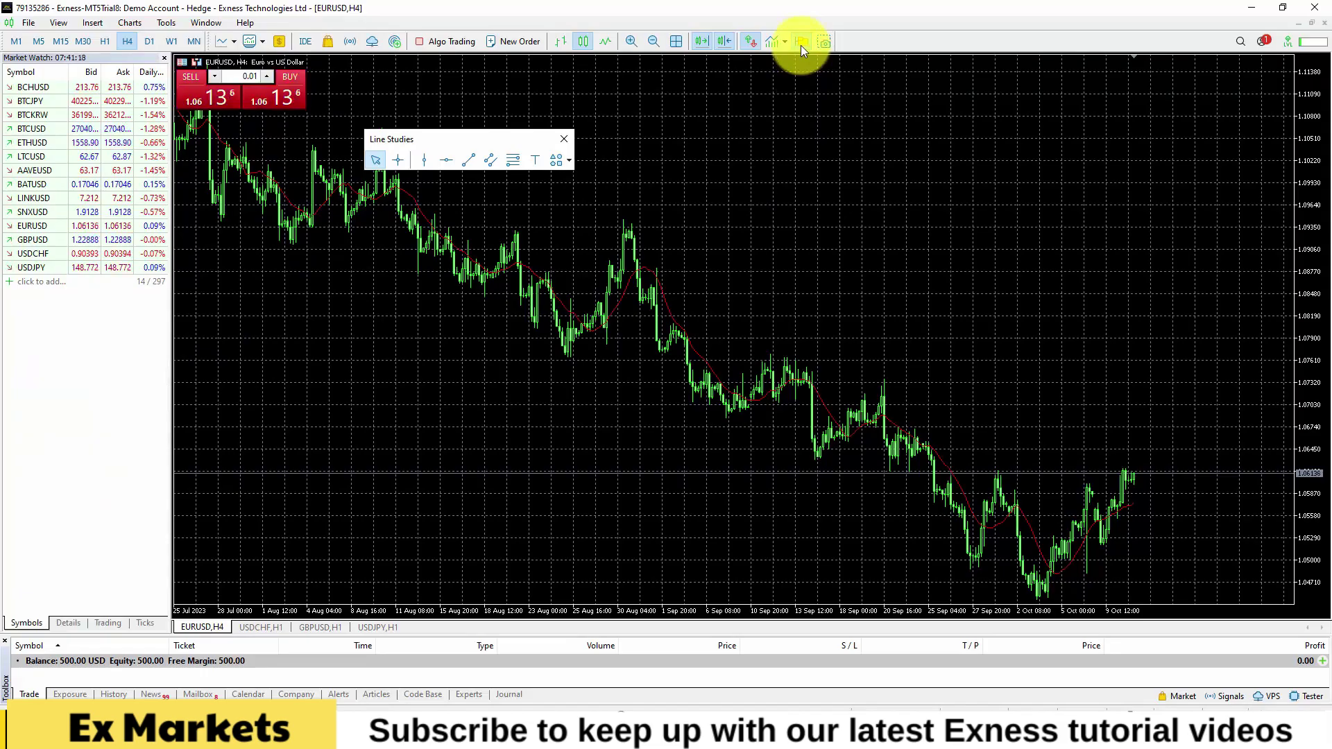
{"action": "left_click", "coordinate": [800, 44]}
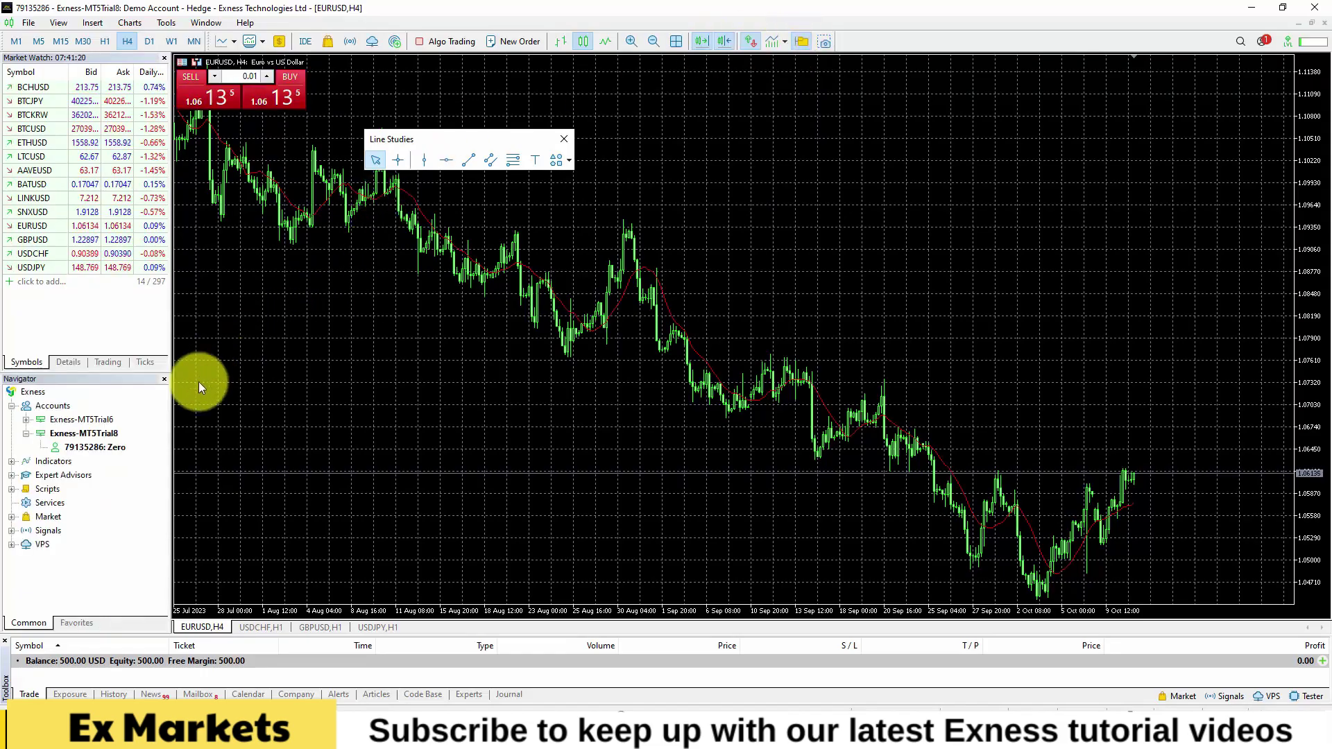
{"action": "left_click", "coordinate": [754, 44]}
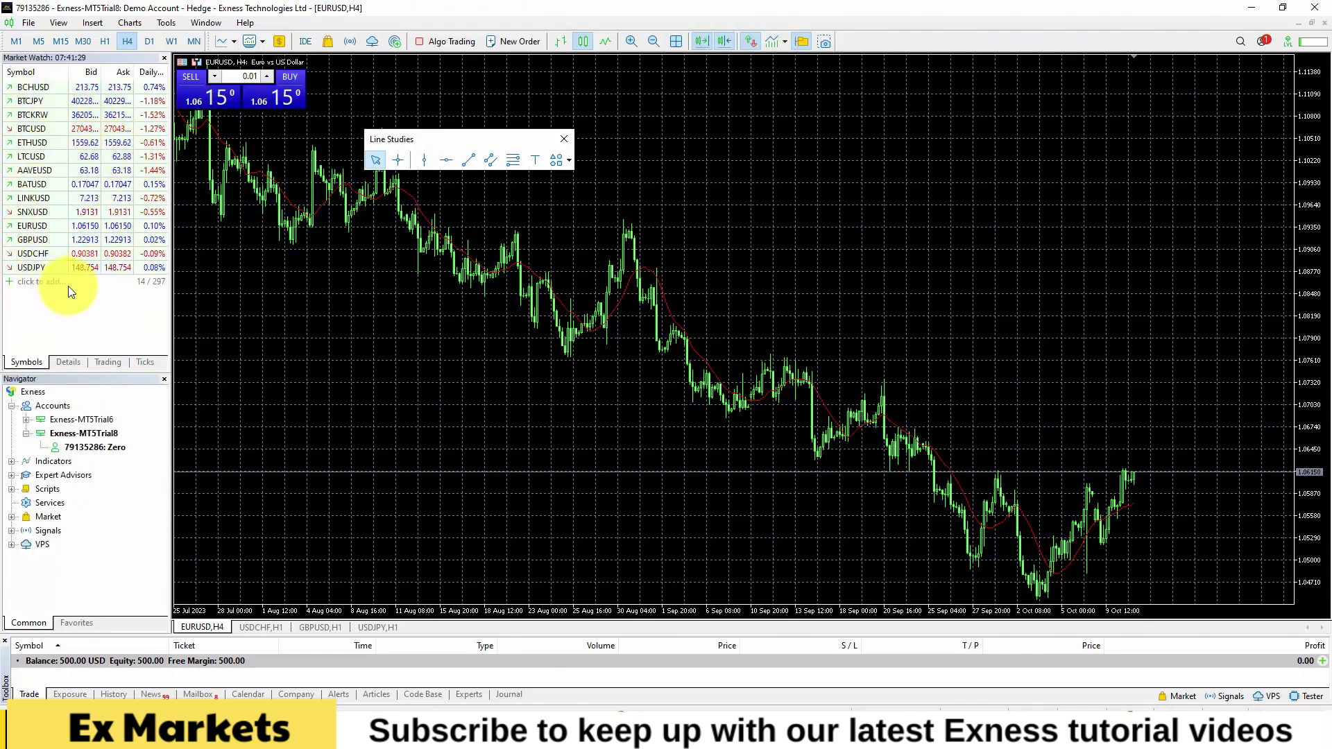
{"action": "left_click", "coordinate": [752, 44]}
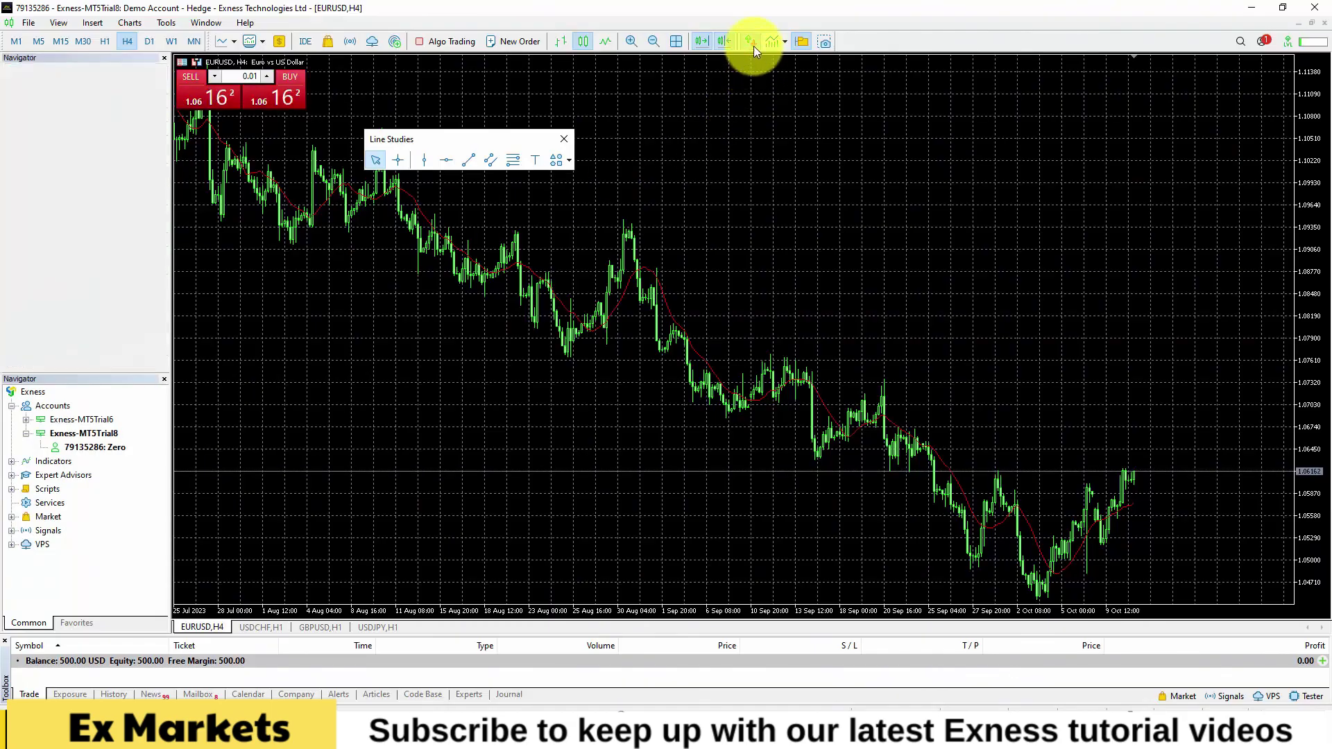
{"action": "left_click", "coordinate": [753, 46]}
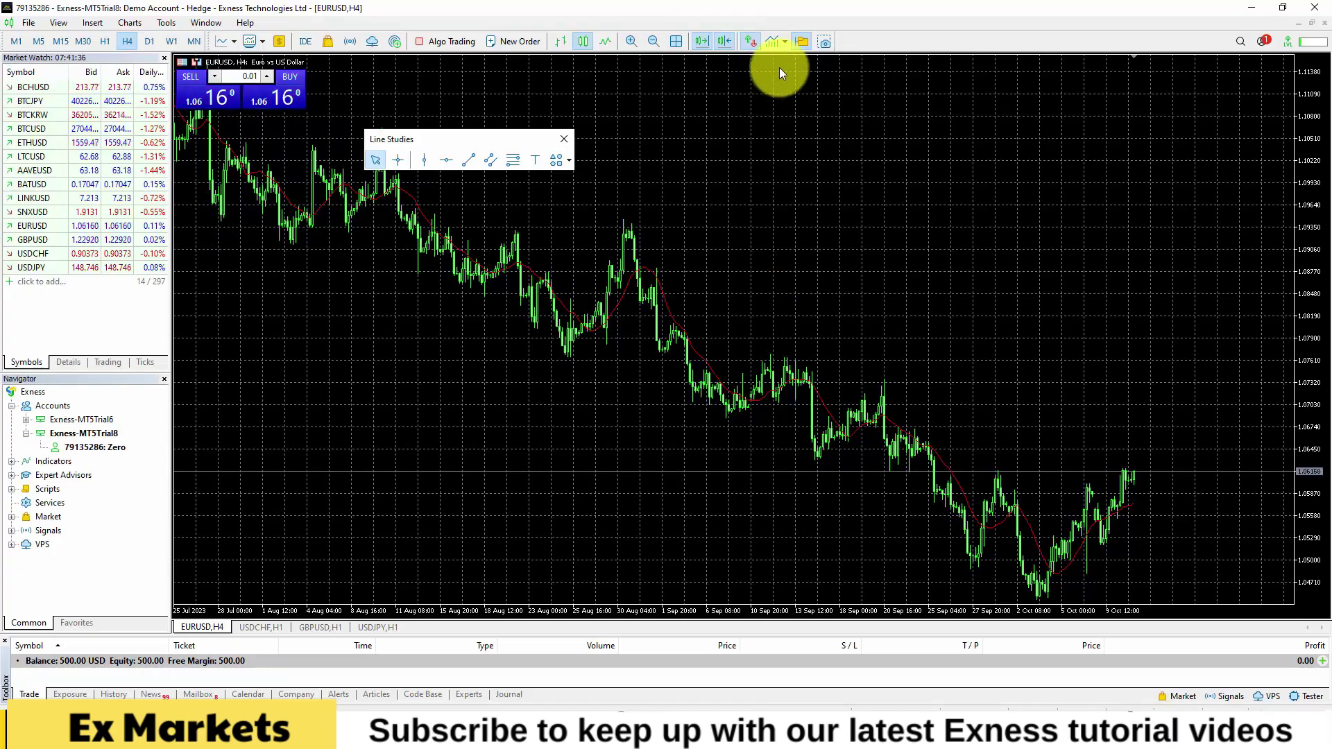
Look through the chart template options for saving, loading, removing and applying templates.
{"action": "left_click", "coordinate": [784, 42]}
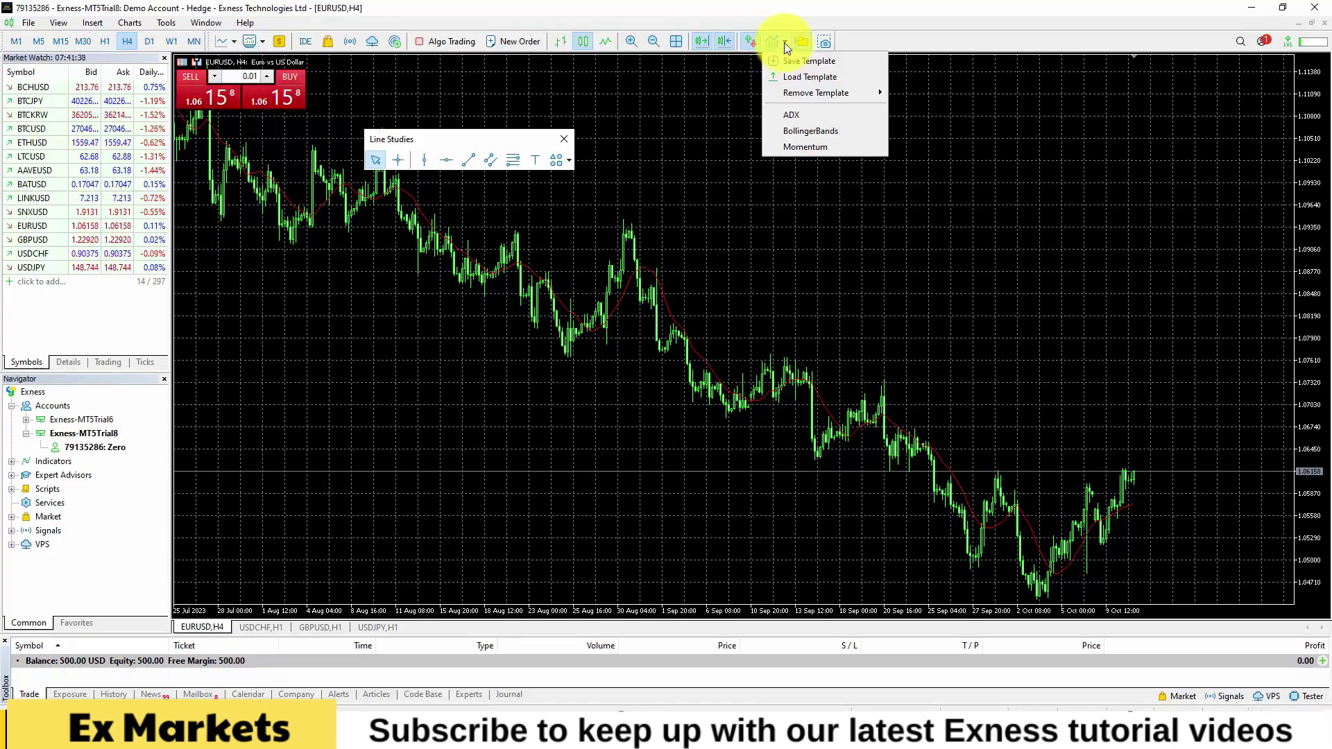
{"action": "left_click", "coordinate": [783, 43]}
{"action": "left_click", "coordinate": [784, 43]}
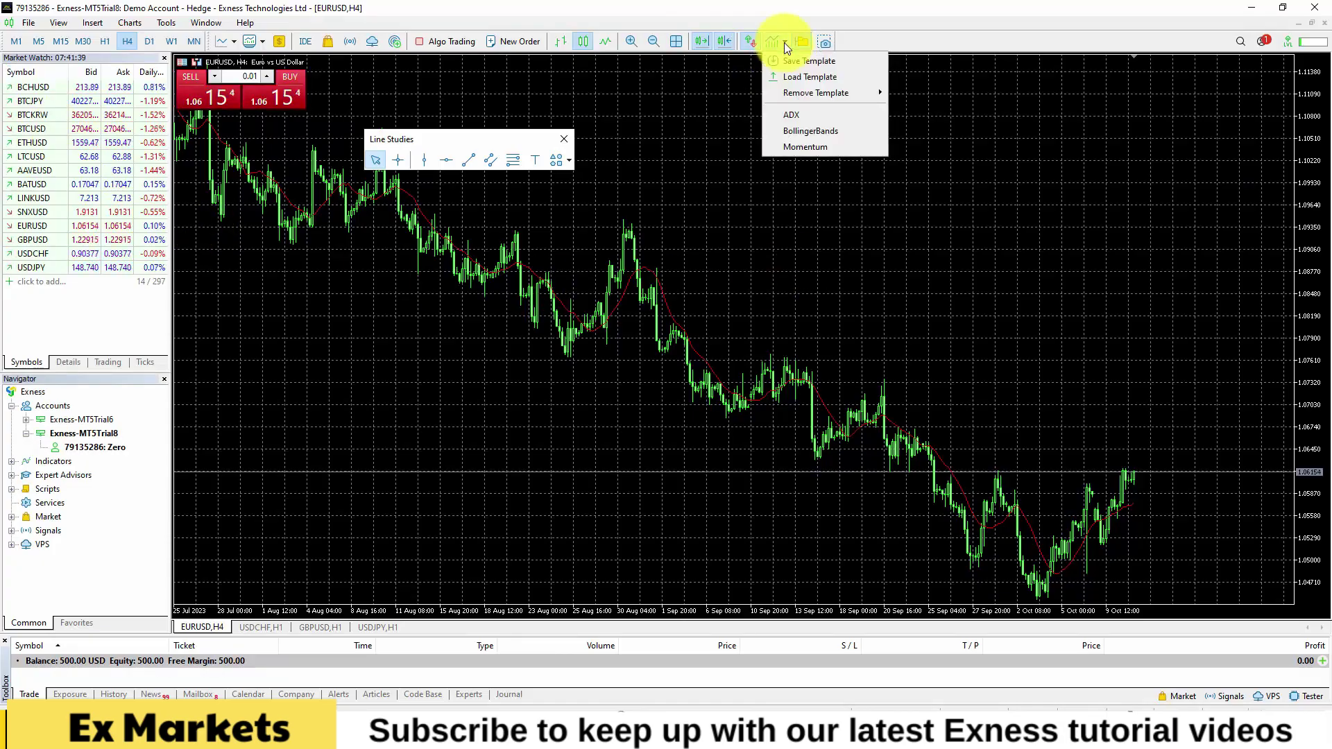
{"action": "left_click", "coordinate": [729, 90]}
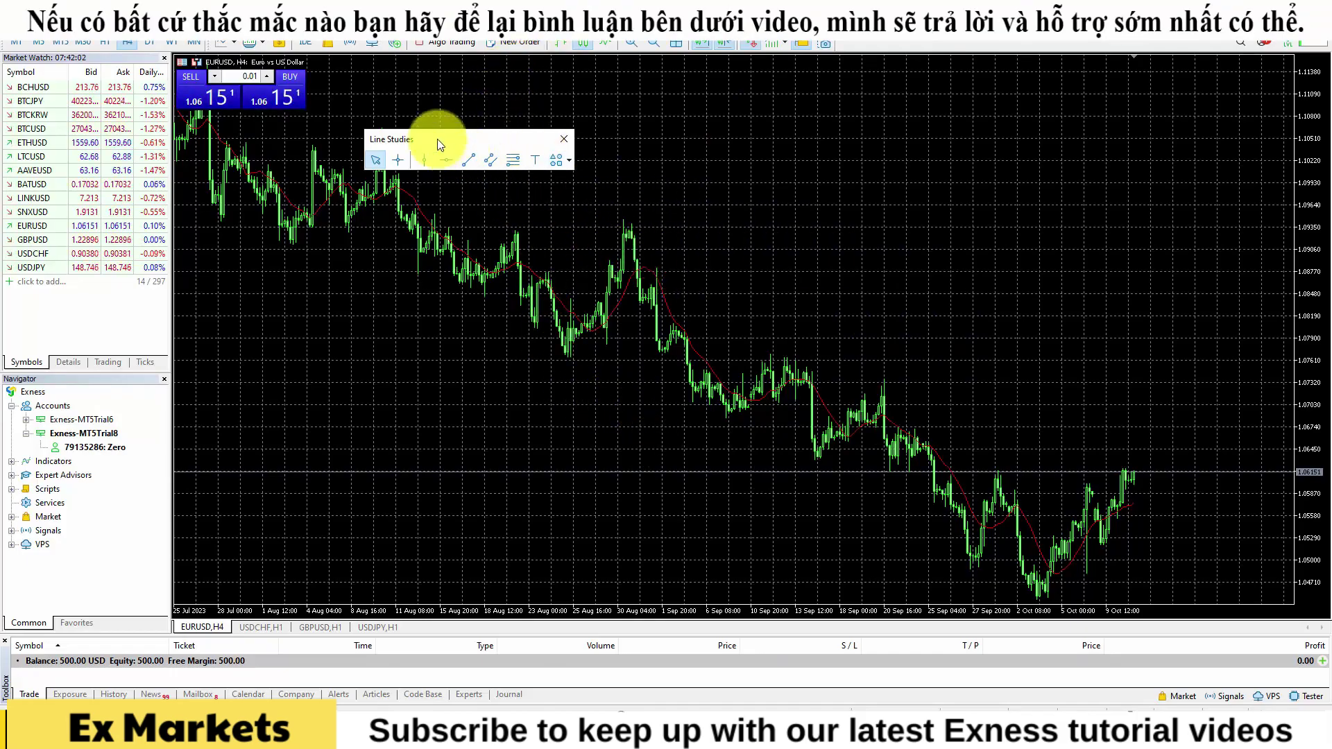
Move the floating Line Studies toolbar aside and draw a horizontal line at about 1.076 on the EURUSD chart.
{"action": "left_click_drag", "start_coordinate": [711, 178], "coordinate": [709, 184]}
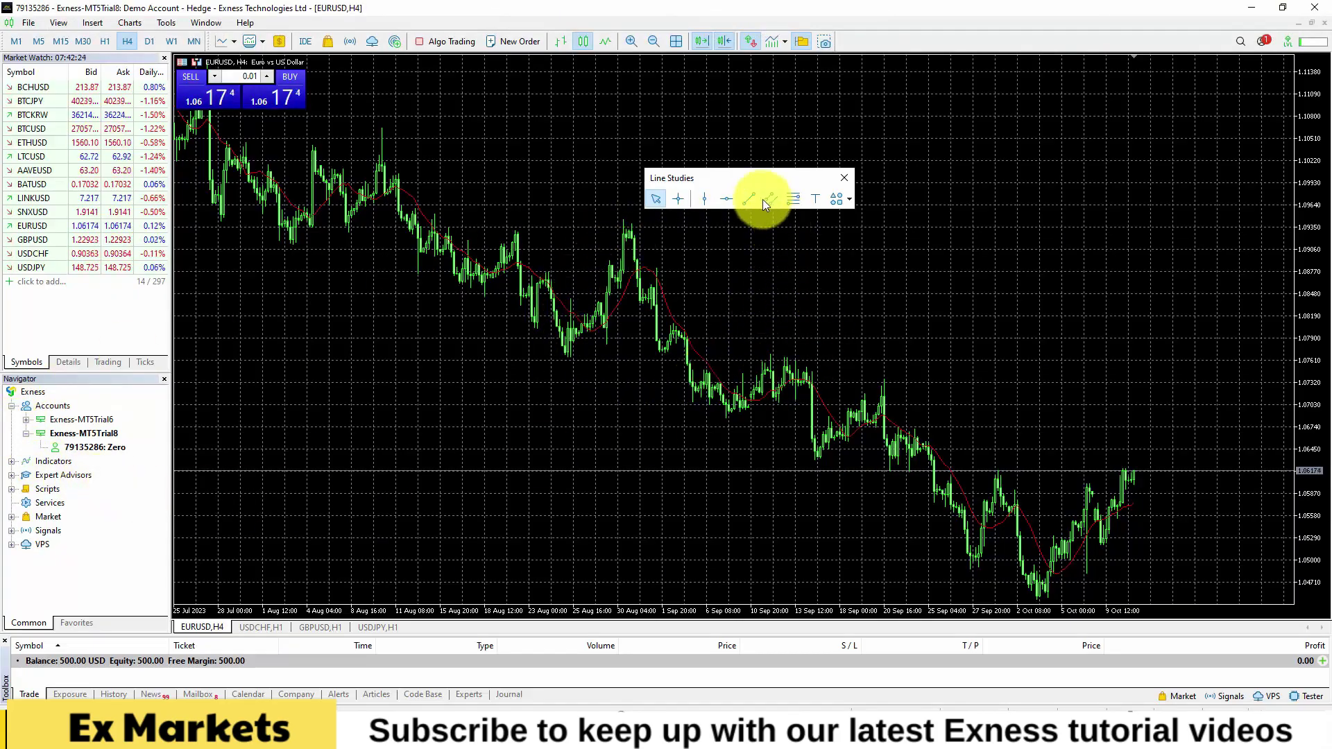
{"action": "left_click", "coordinate": [726, 199]}
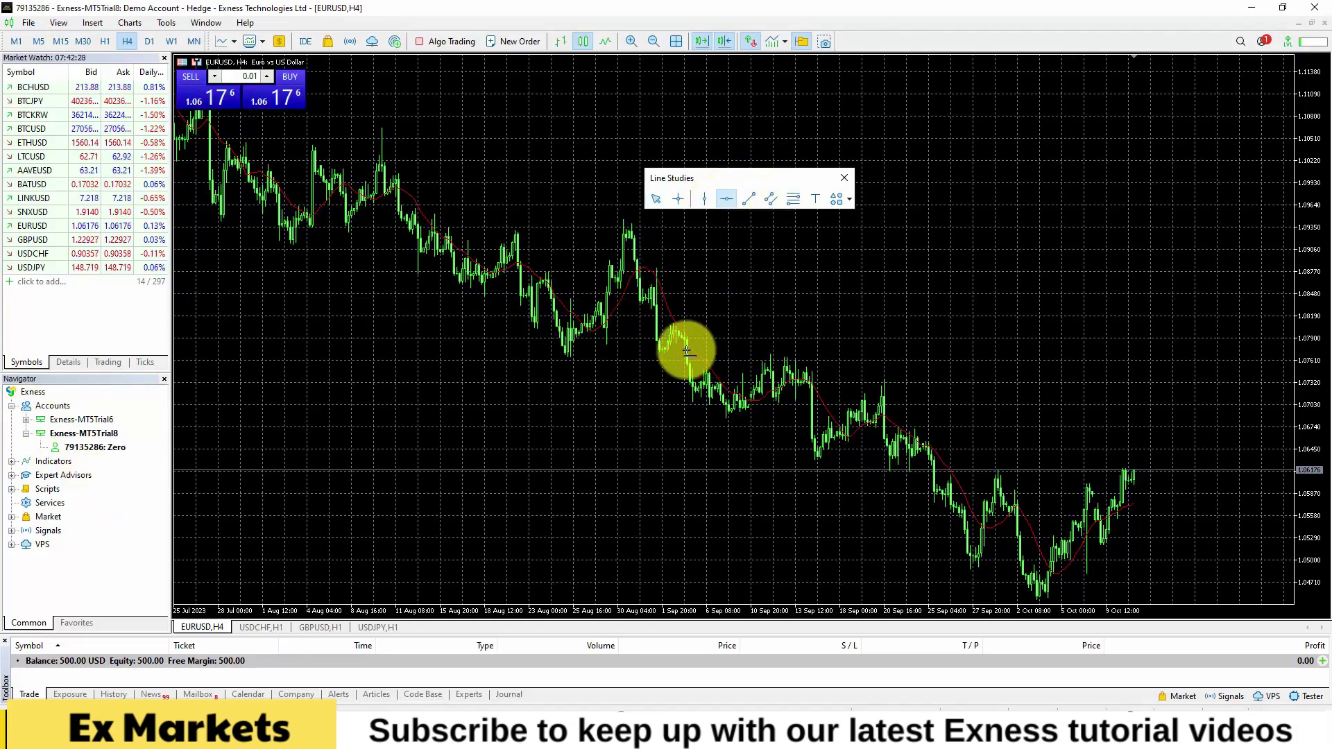
{"action": "left_click", "coordinate": [631, 358]}
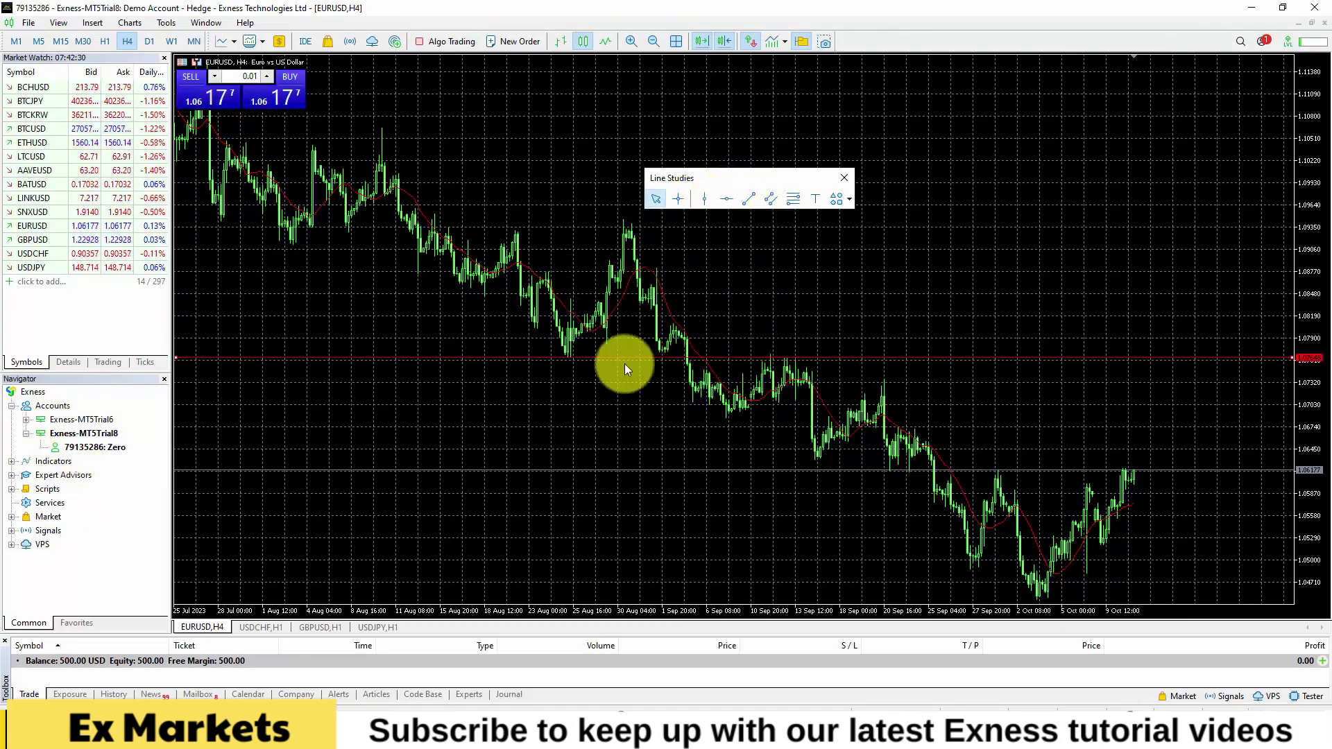
Draw a vertical line at mid-September and a descending trendline from the late-August peak to early October on the EURUSD chart.
{"action": "left_click", "coordinate": [706, 201]}
{"action": "left_click", "coordinate": [806, 363]}
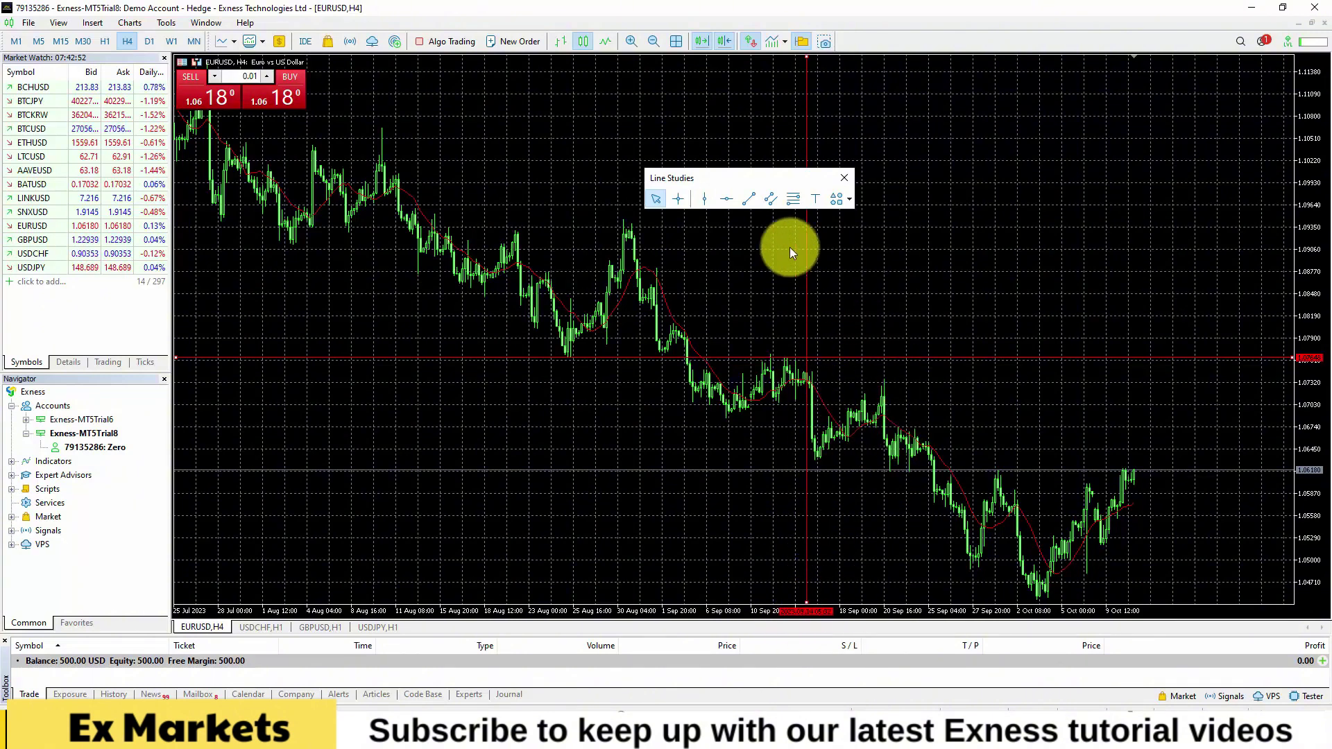
{"action": "left_click", "coordinate": [752, 198]}
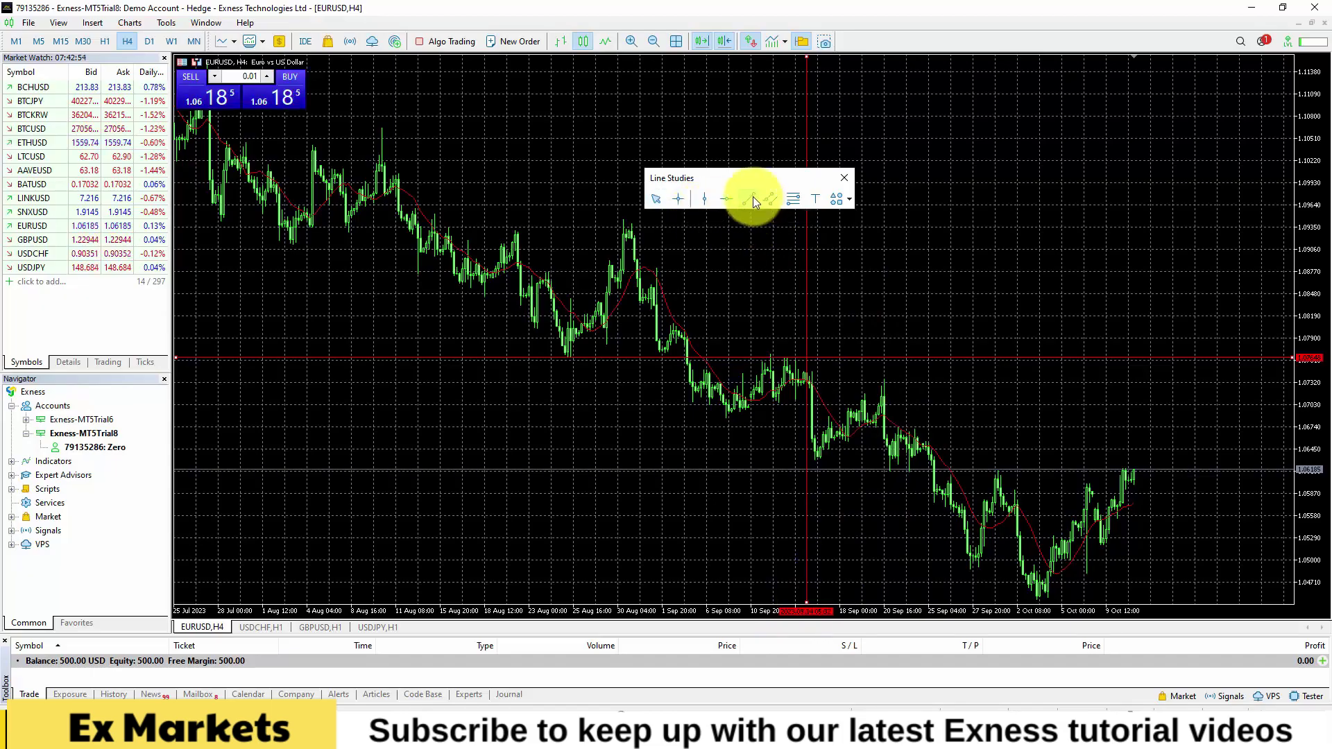
{"action": "left_click_drag", "start_coordinate": [635, 226], "coordinate": [1098, 519]}
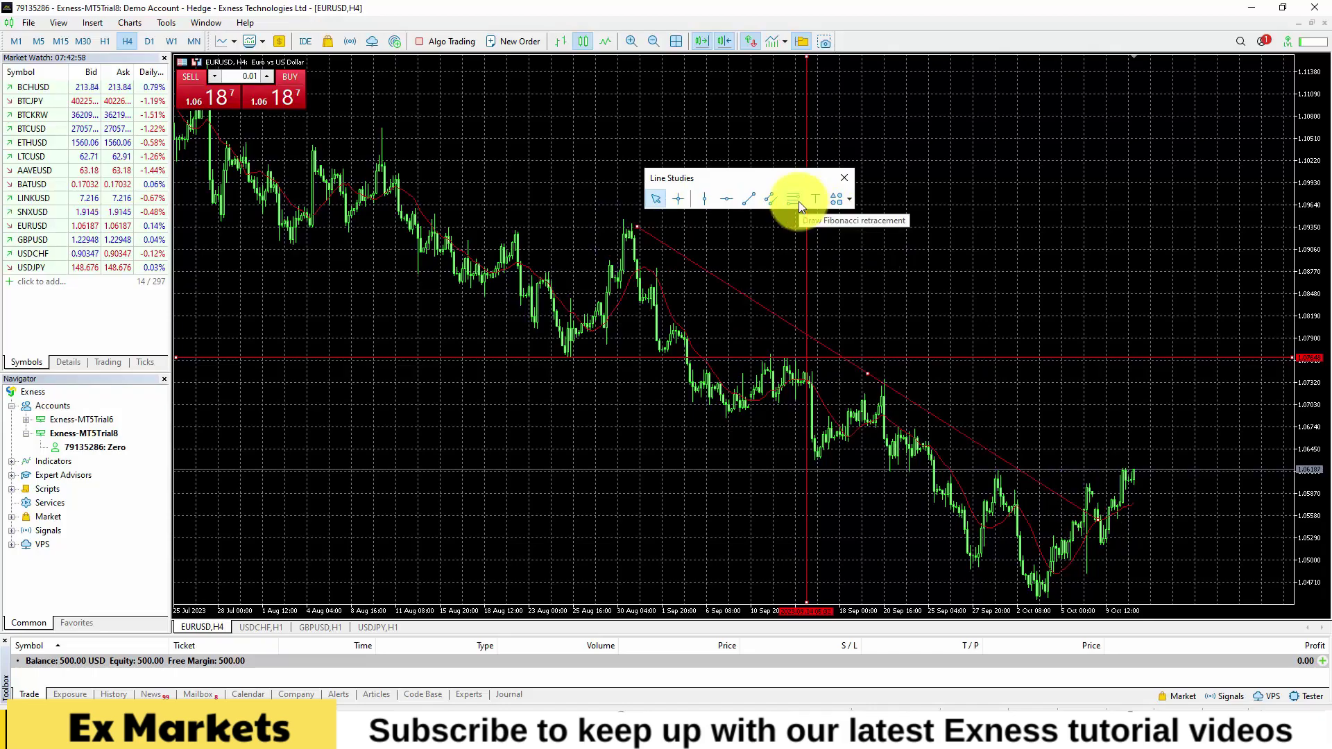
Place a price label on the horizontal line and dock the Line Studies toolbar beside the Standard toolbar.
{"action": "left_click", "coordinate": [842, 204]}
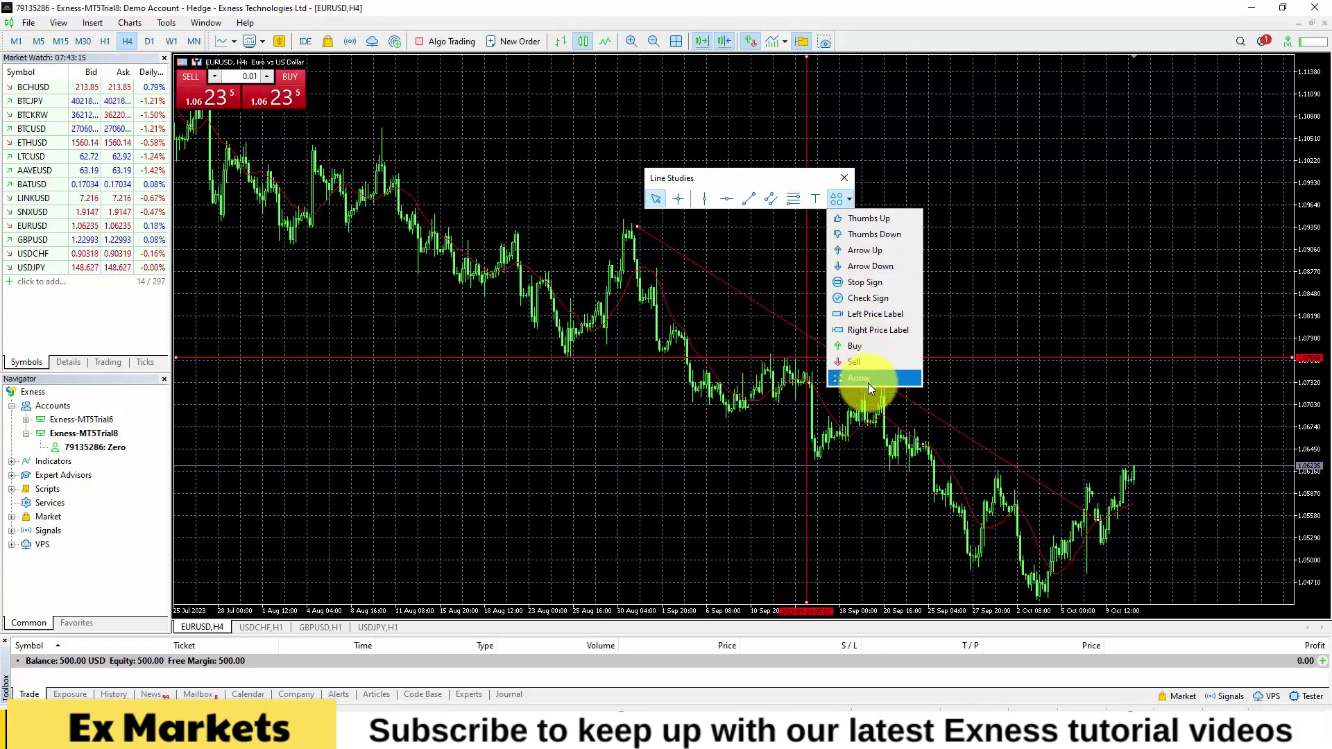
{"action": "left_click", "coordinate": [982, 226]}
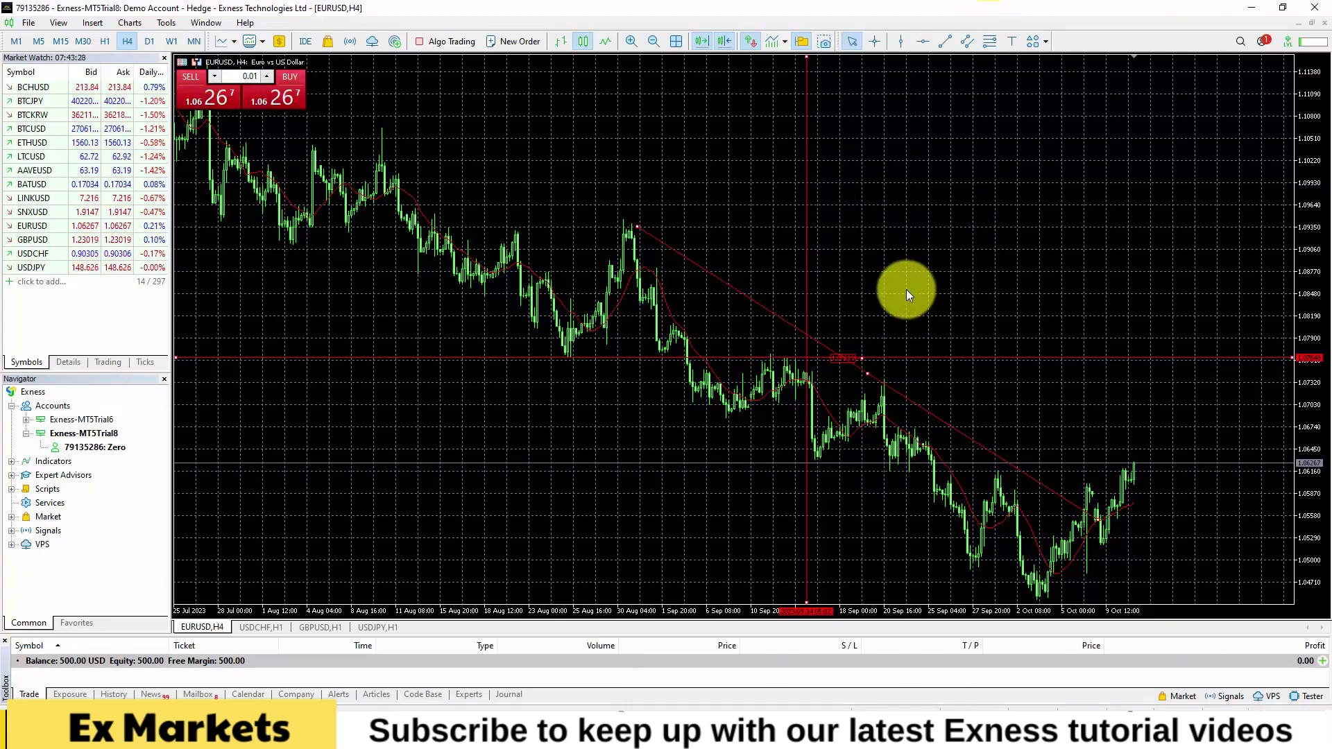